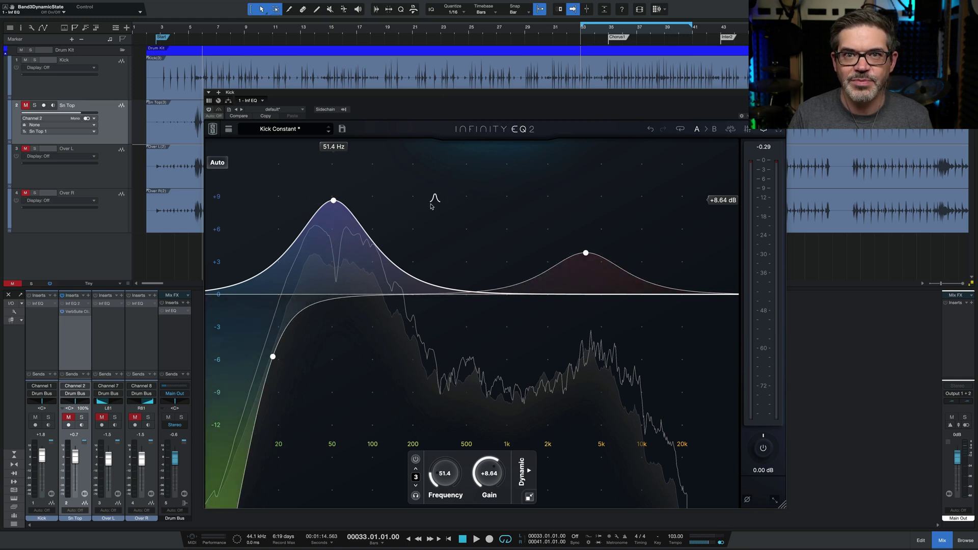
- Play the drums and listen to the Kick Constant curve's +8.64 dB boost at 51.4 Hz
{"action": "key", "text": "space"}
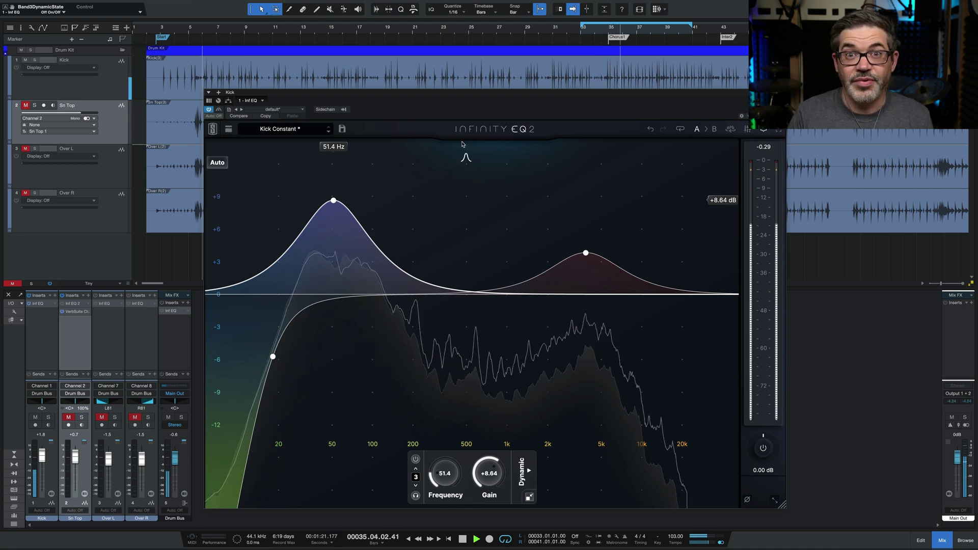
{"action": "mouse_move", "coordinate": [610, 254]}
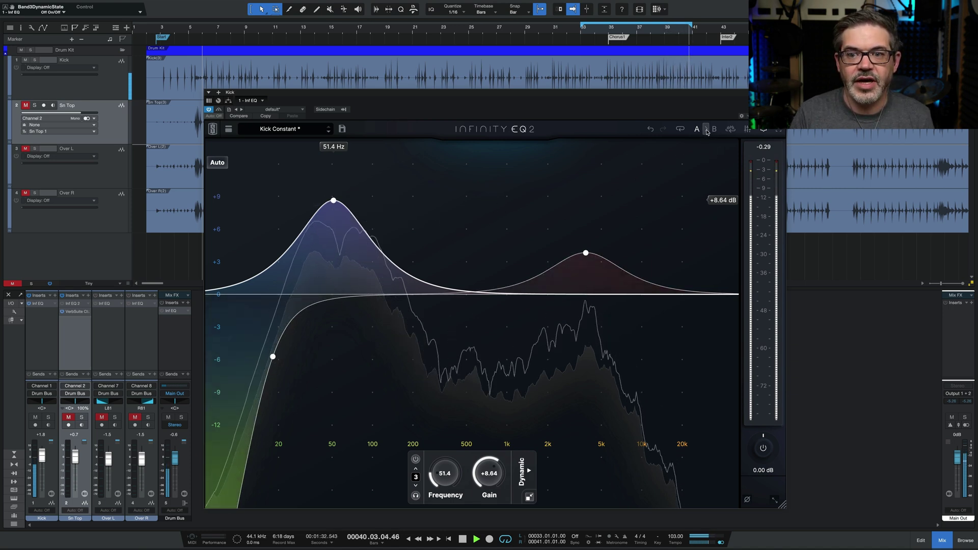
{"action": "mouse_move", "coordinate": [333, 201]}
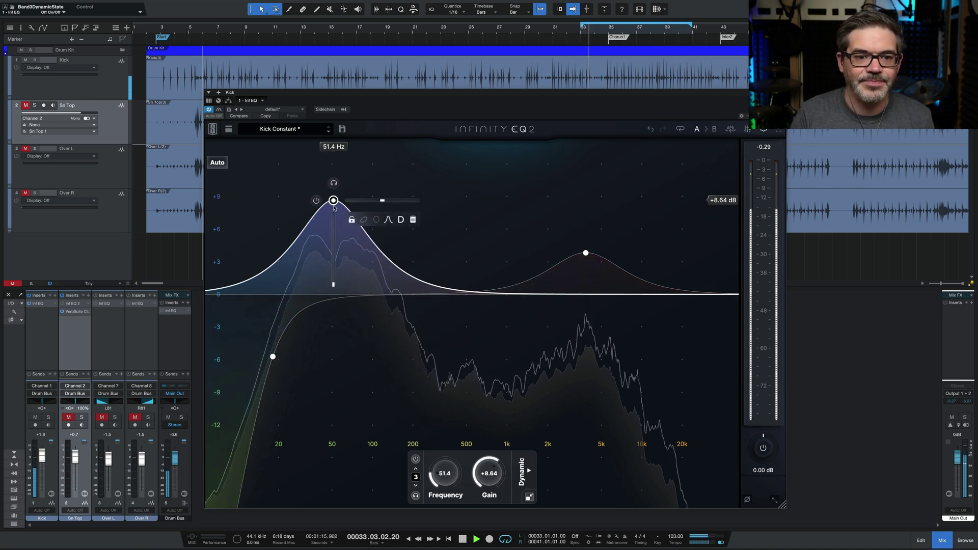
- Make the 51.4 Hz band dynamic from 0 dB, with manual threshold -23.6 dB and time 50.3%
{"action": "left_click", "coordinate": [401, 220]}
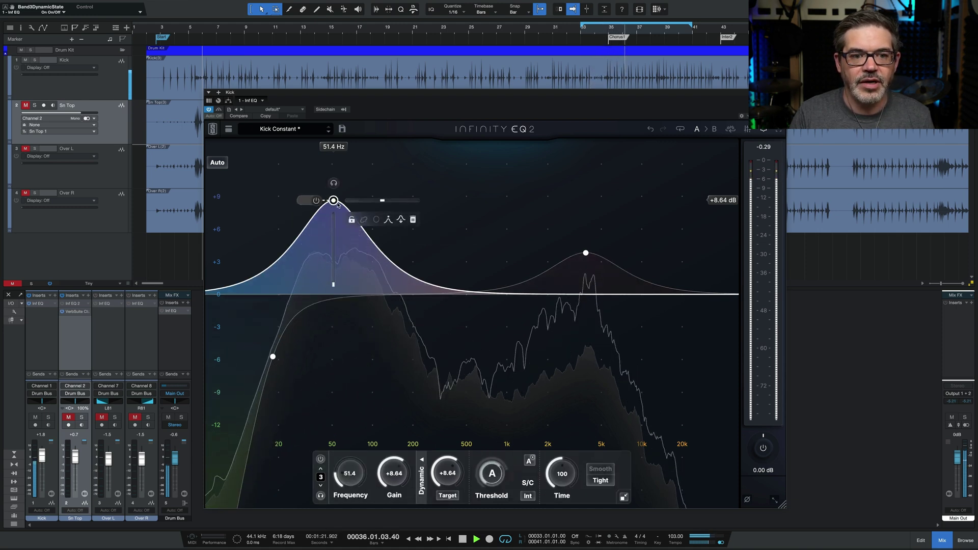
{"action": "mouse_move", "coordinate": [333, 201]}
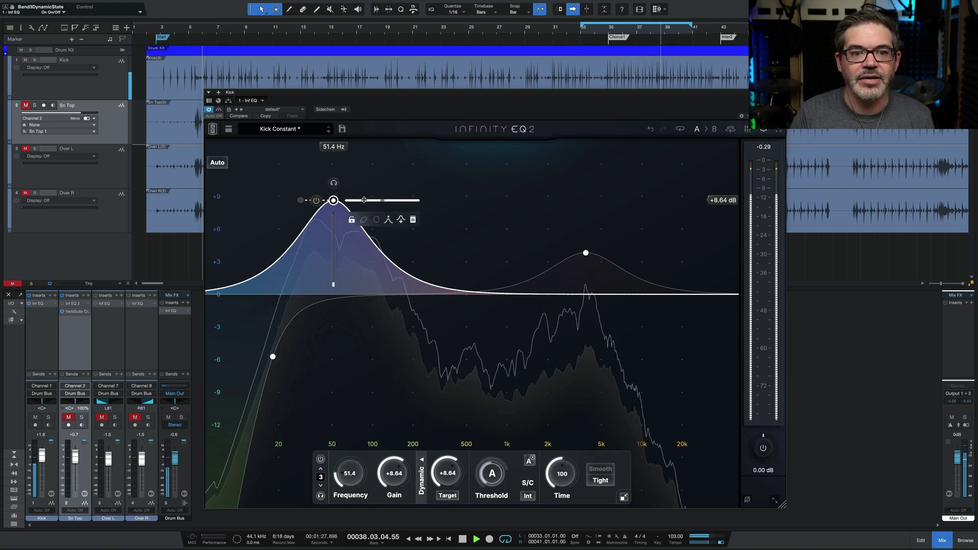
{"action": "left_click_drag", "start_coordinate": [363, 200], "coordinate": [363, 297]}
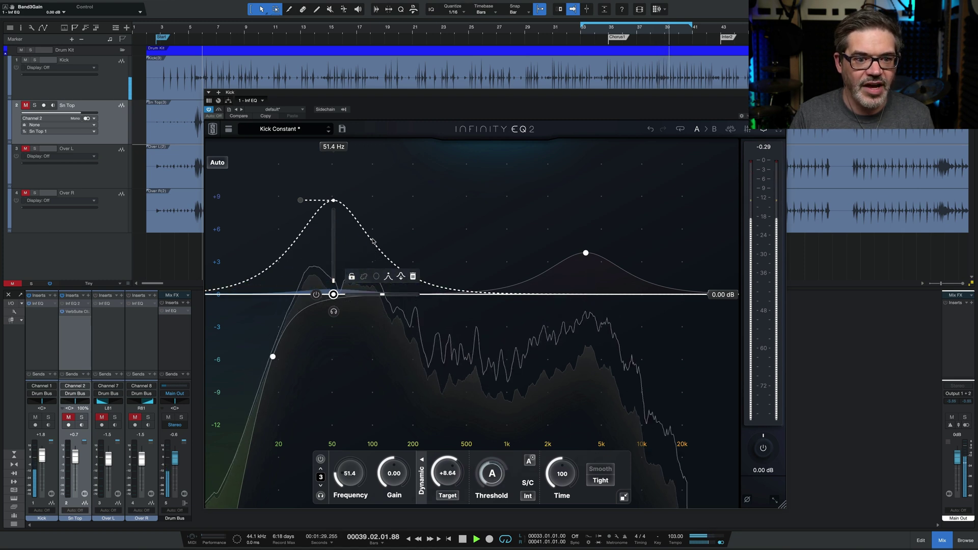
{"action": "left_click", "coordinate": [528, 460]}
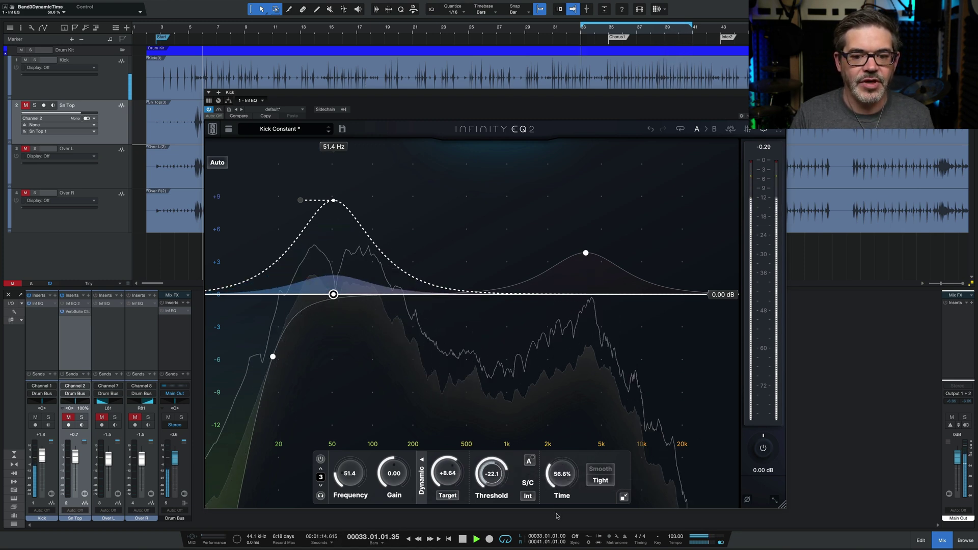
{"action": "scroll", "coordinate": [559, 482], "scroll_direction": "down", "scroll_amount": 3}
{"action": "scroll", "coordinate": [559, 481], "scroll_direction": "down", "scroll_amount": 1}
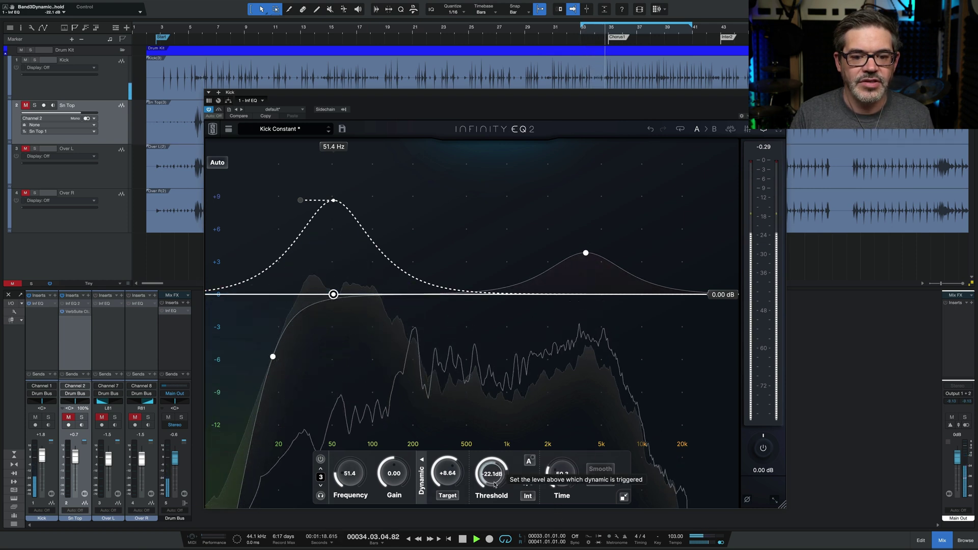
{"action": "scroll", "coordinate": [494, 483], "scroll_direction": "down", "scroll_amount": 2}
{"action": "scroll", "coordinate": [494, 482], "scroll_direction": "down", "scroll_amount": 1}
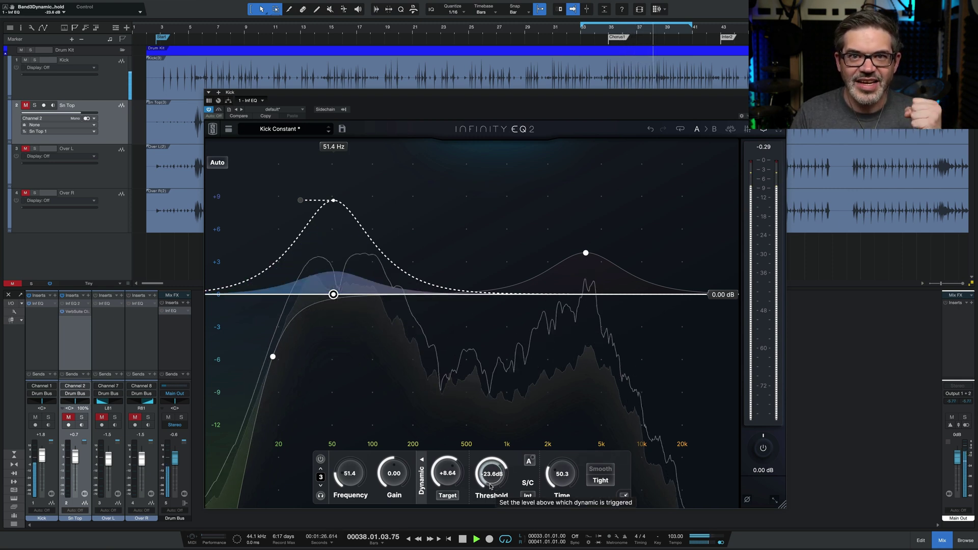
- Make the 3.84 kHz band dynamic: 0 dB static, +3.83 dB target, threshold -21.8 dB, time 39.3%
{"action": "left_click", "coordinate": [585, 254]}
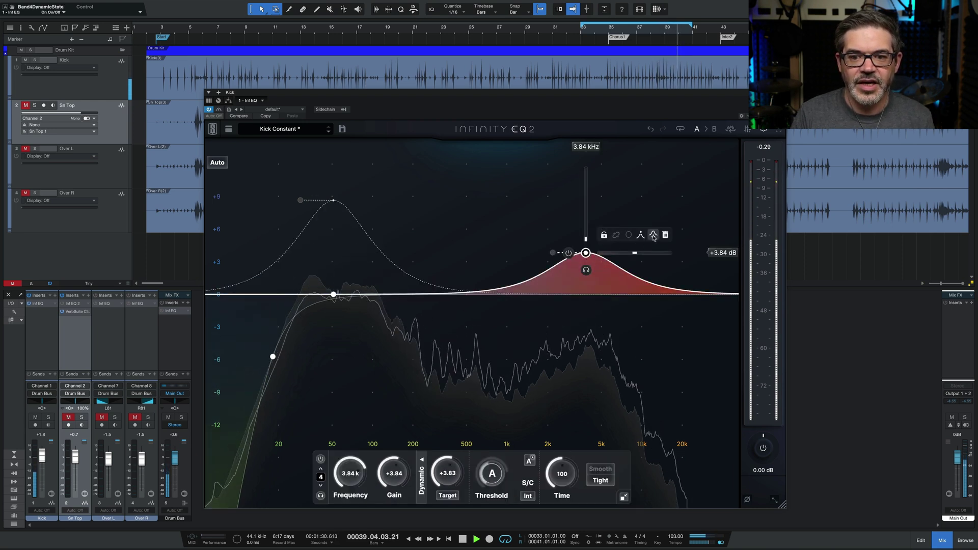
{"action": "left_click_drag", "start_coordinate": [631, 251], "coordinate": [619, 296]}
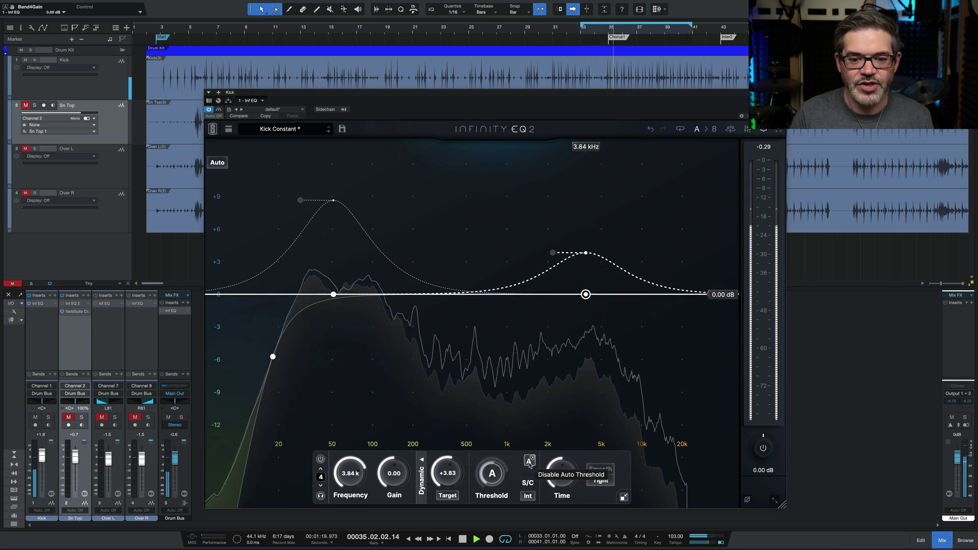
{"action": "left_click", "coordinate": [498, 481]}
{"action": "left_click_drag", "start_coordinate": [497, 481], "coordinate": [496, 485]}
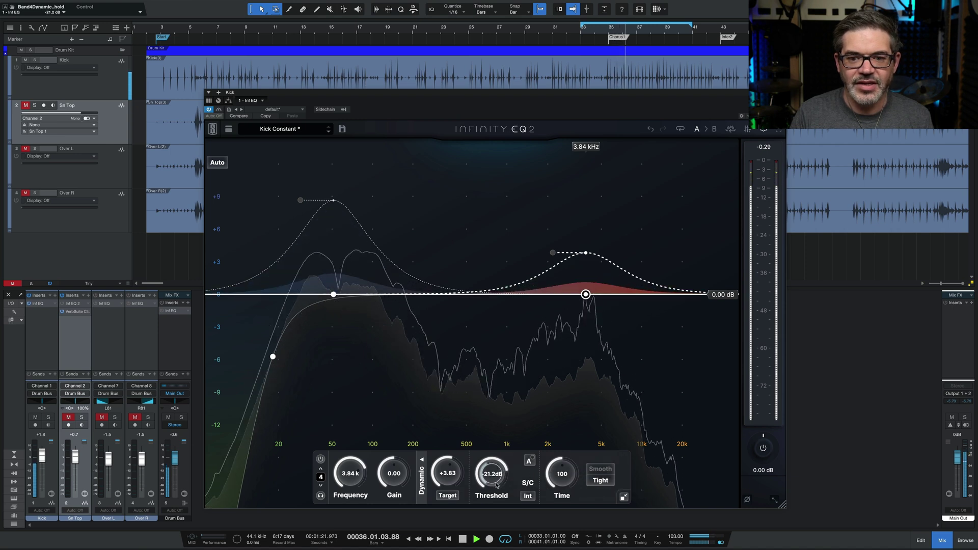
{"action": "left_click_drag", "start_coordinate": [561, 475], "coordinate": [568, 535]}
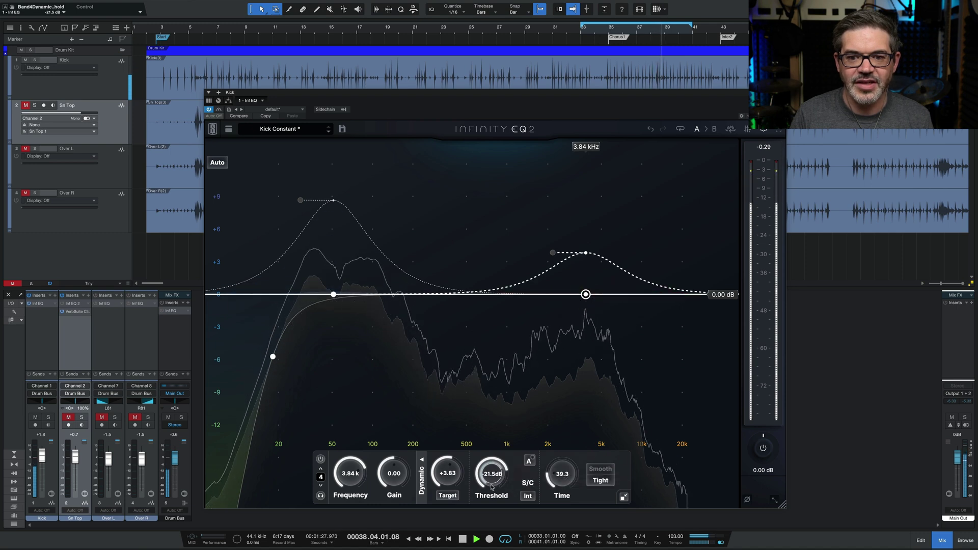
{"action": "scroll", "coordinate": [491, 488], "scroll_direction": "down", "scroll_amount": 1}
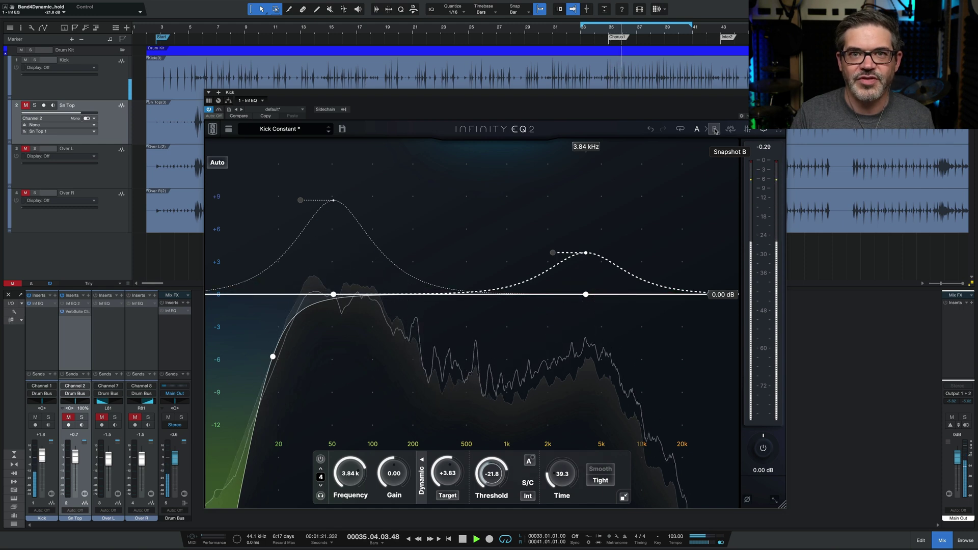
- Compare snapshots B and A, then close the kick EQ and stop playback at bar 33
{"action": "left_click", "coordinate": [715, 129]}
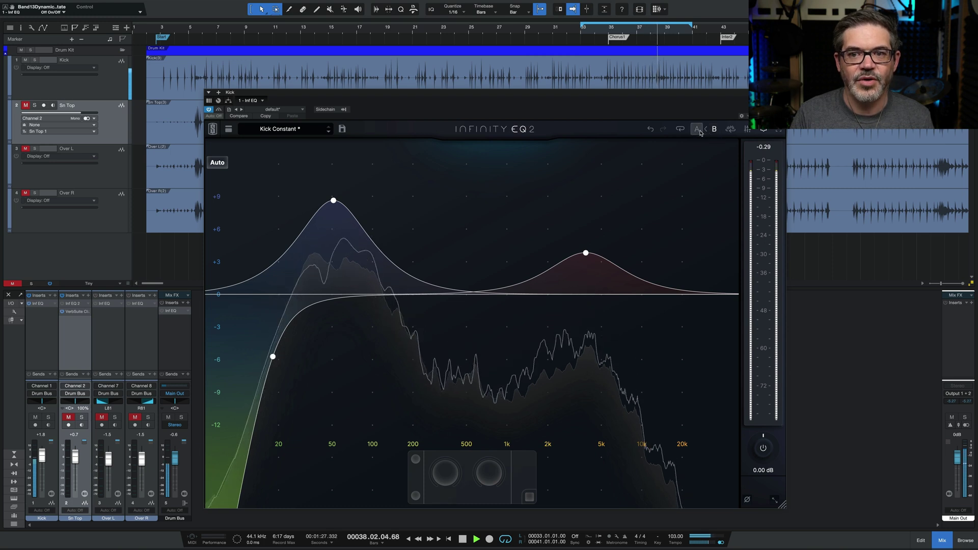
{"action": "left_click", "coordinate": [697, 130]}
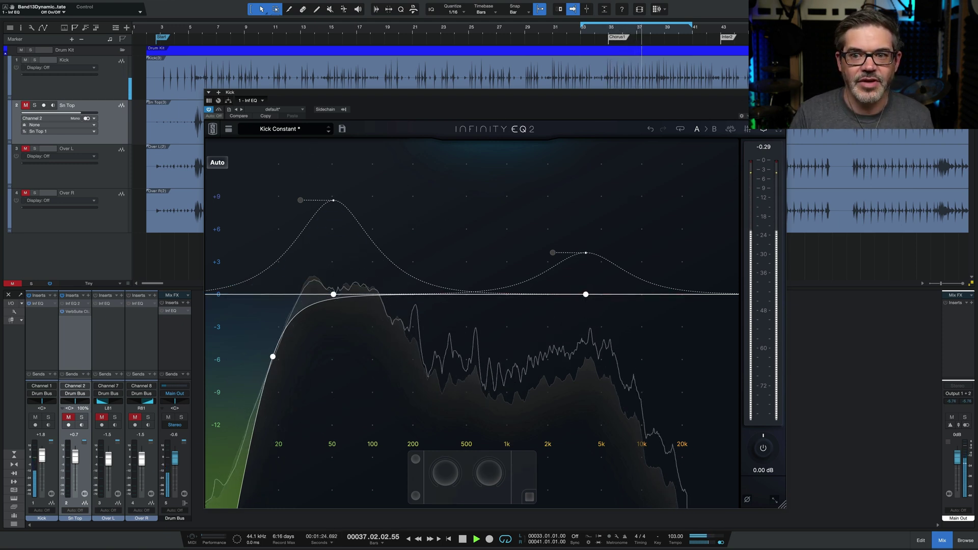
{"action": "key", "text": "super+w"}
{"action": "key", "text": "space"}
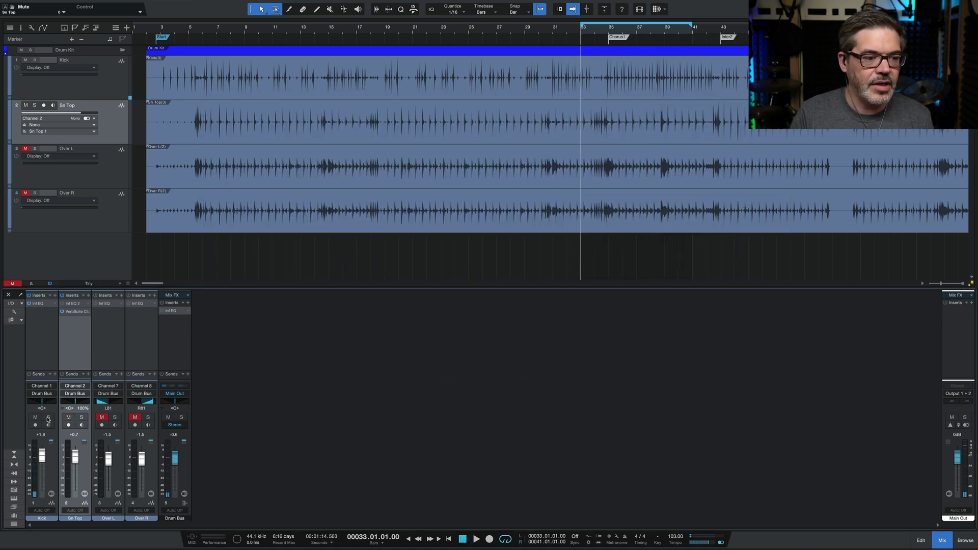
- Open the Sn Top EQ, start playback, and switch the snare EQ on
{"action": "left_click", "coordinate": [74, 305]}
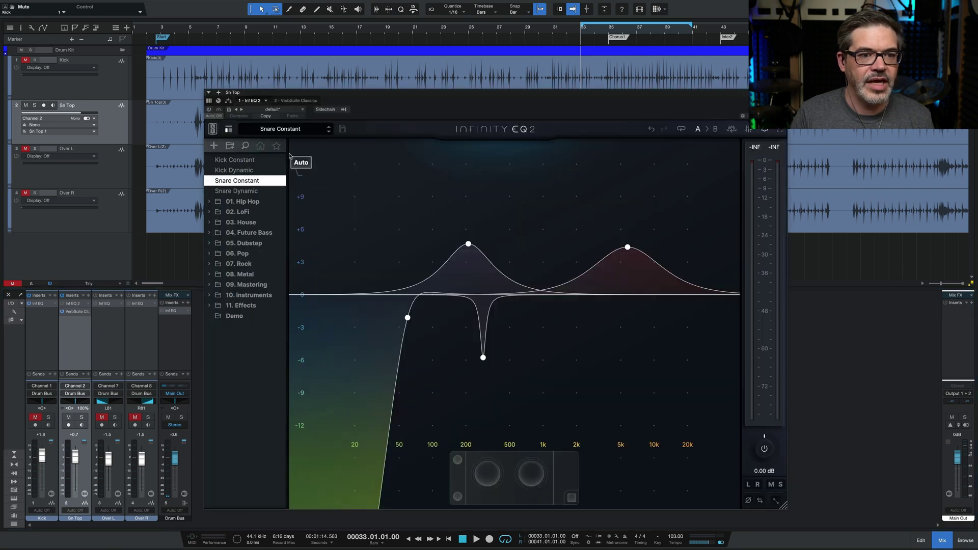
{"action": "left_click", "coordinate": [228, 129]}
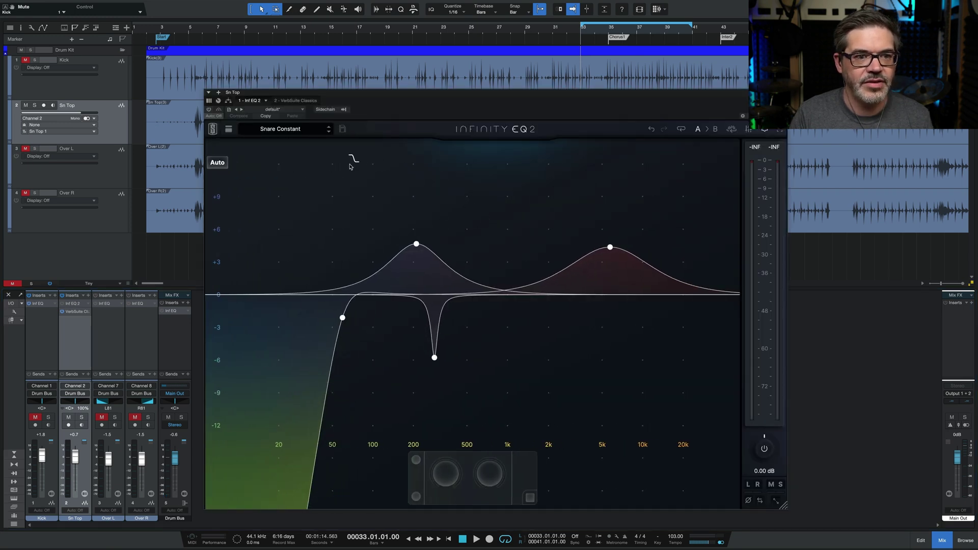
{"action": "key", "text": "space"}
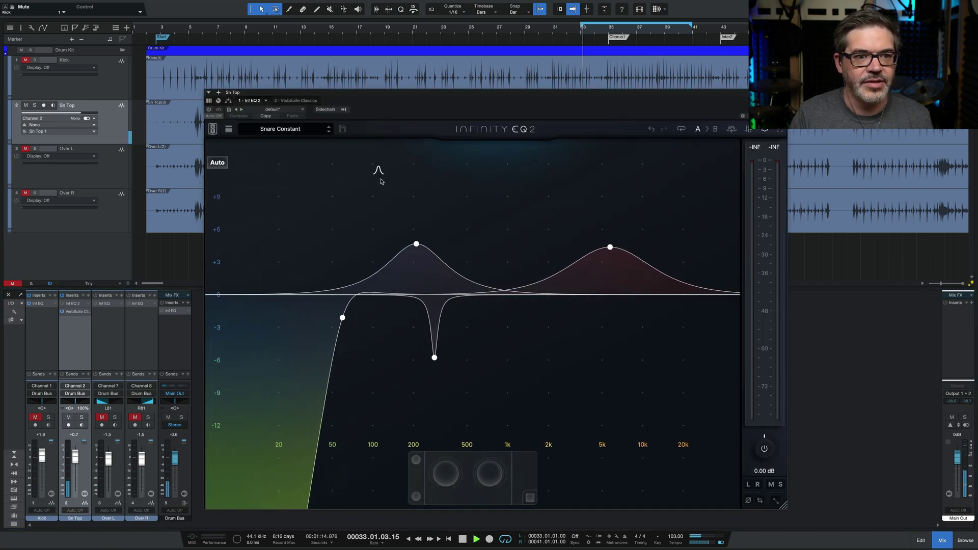
{"action": "left_click", "coordinate": [209, 110]}
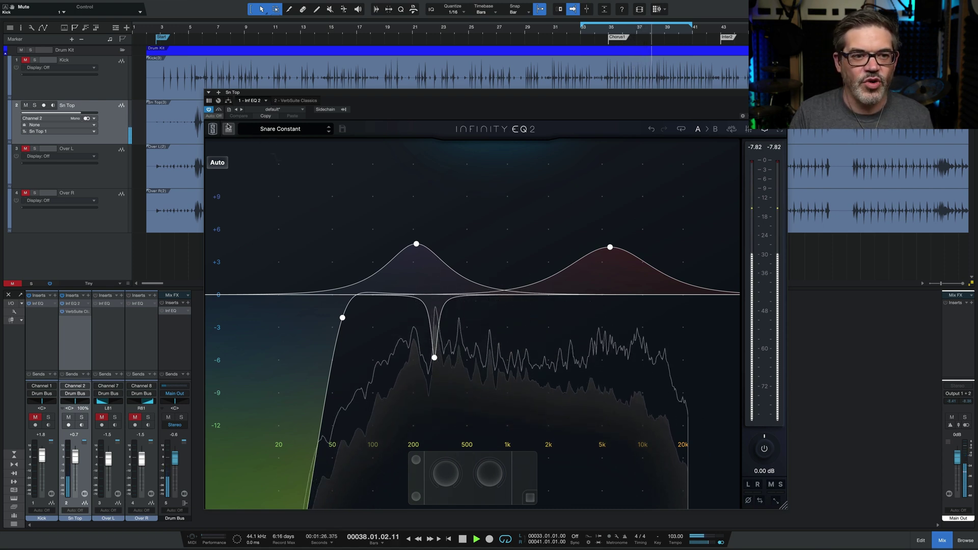
- Load the Snare Dynamic preset and close the snare EQ window
{"action": "left_click", "coordinate": [228, 129]}
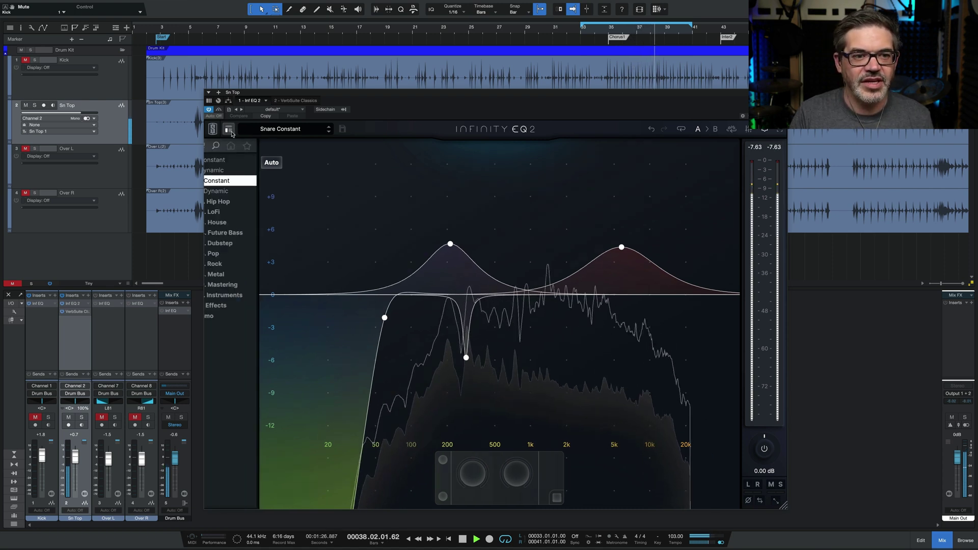
{"action": "left_click", "coordinate": [247, 192]}
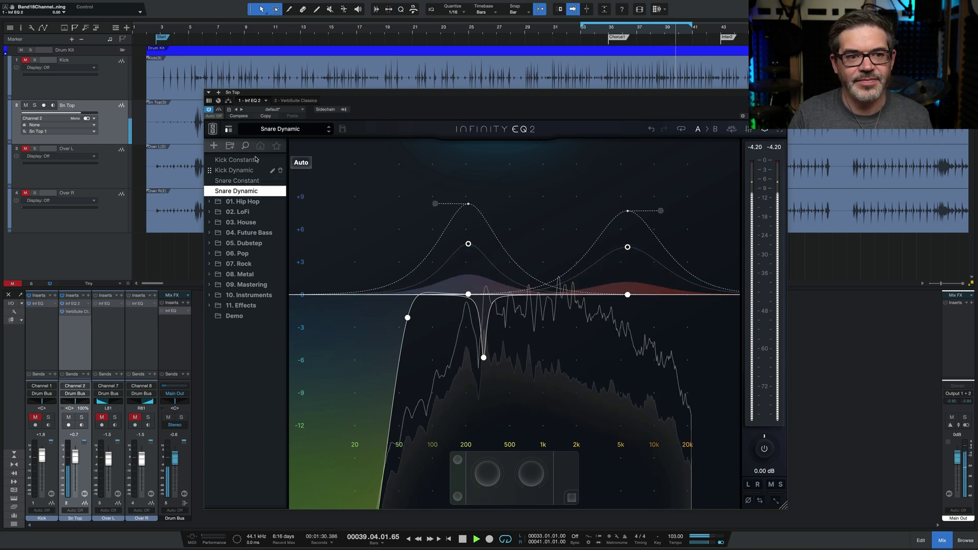
{"action": "left_click", "coordinate": [228, 130]}
{"action": "mouse_move", "coordinate": [415, 295]}
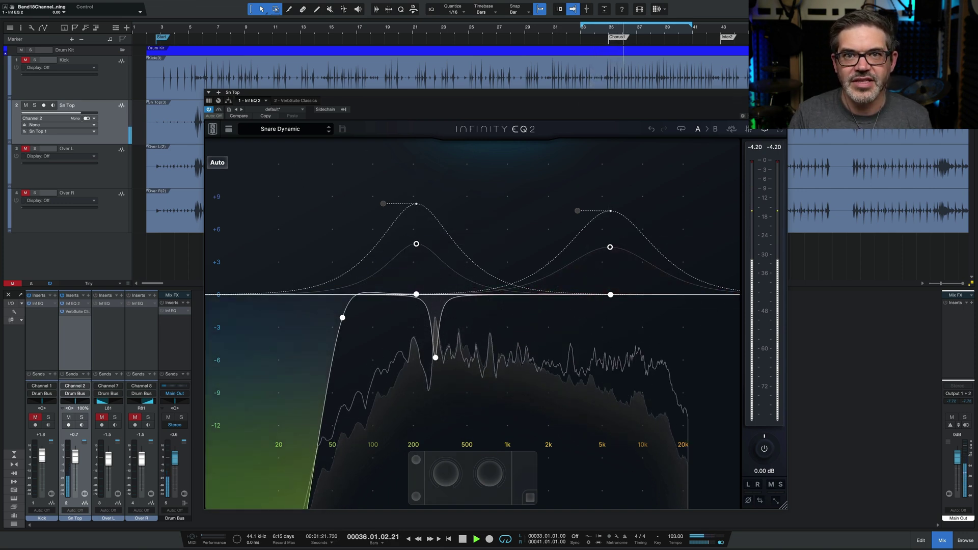
{"action": "left_click", "coordinate": [72, 303]}
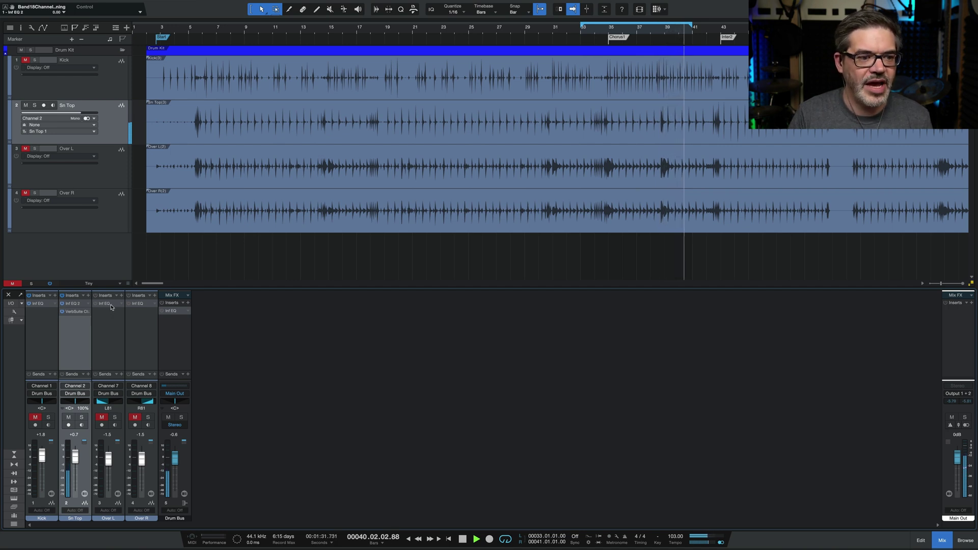
- Solo Over L, open its EQ, and play the drums through it
{"action": "key", "text": "space"}
{"action": "left_click", "coordinate": [116, 418]}
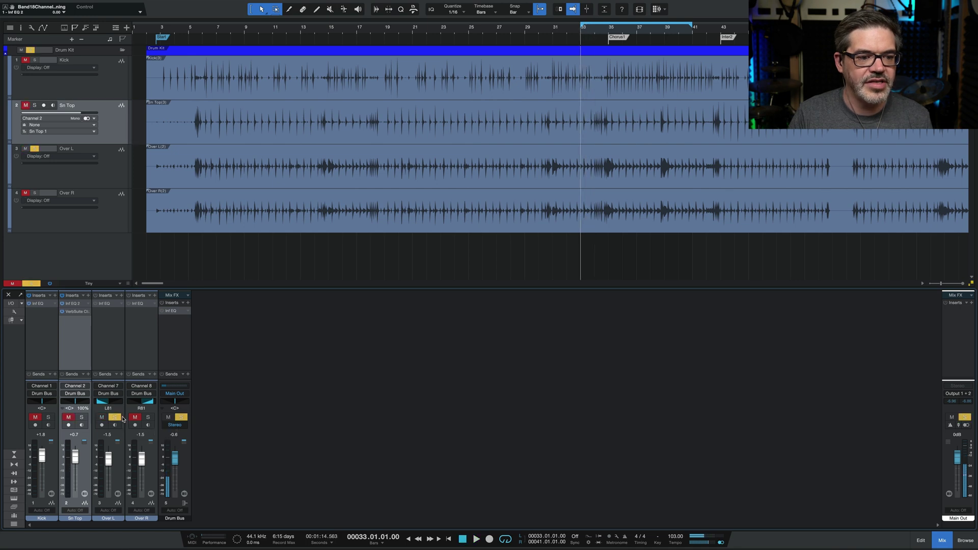
{"action": "left_click", "coordinate": [112, 306]}
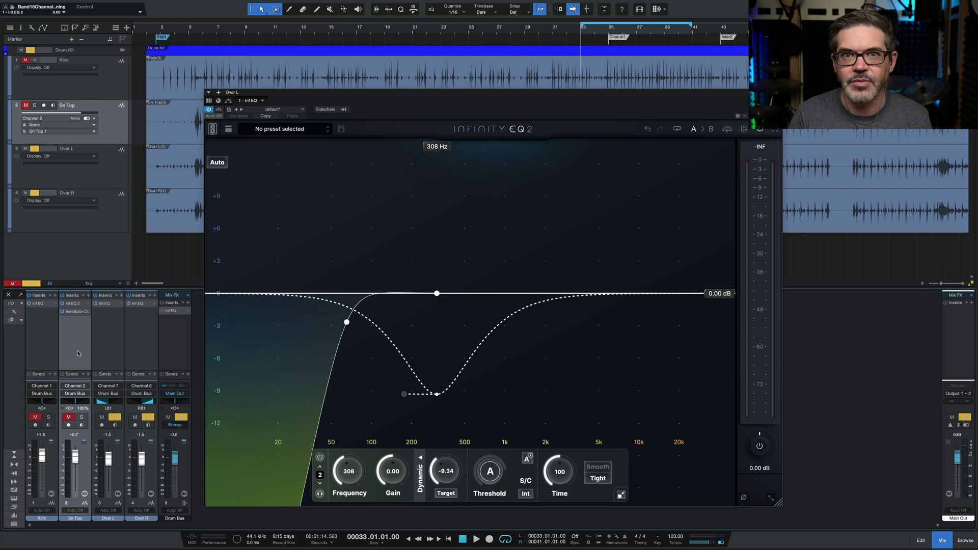
{"action": "key", "text": "space"}
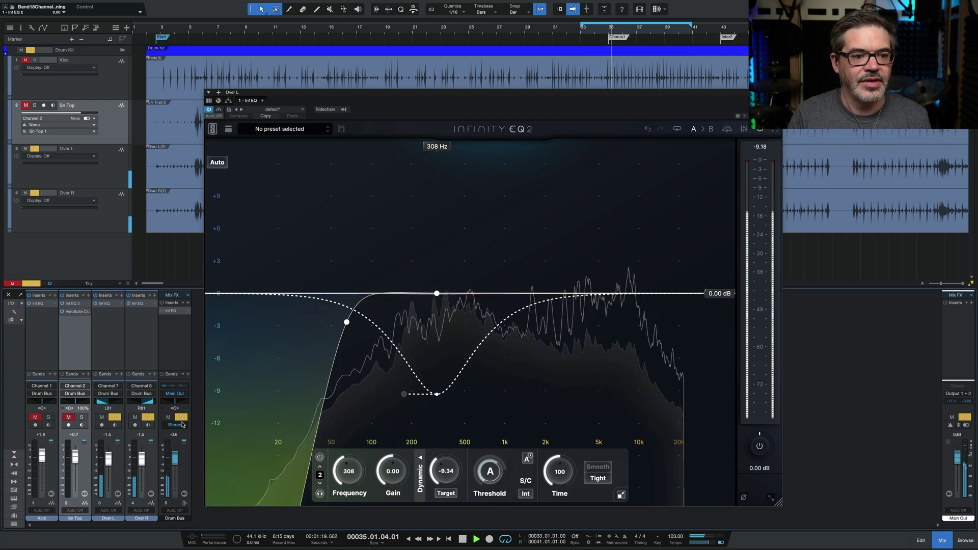
- Clear the Over L, Over R and Drum Bus solos, unmute Kick, and open its EQ
{"action": "left_click", "coordinate": [148, 417]}
{"action": "left_click", "coordinate": [115, 417]}
{"action": "left_click", "coordinate": [68, 418]}
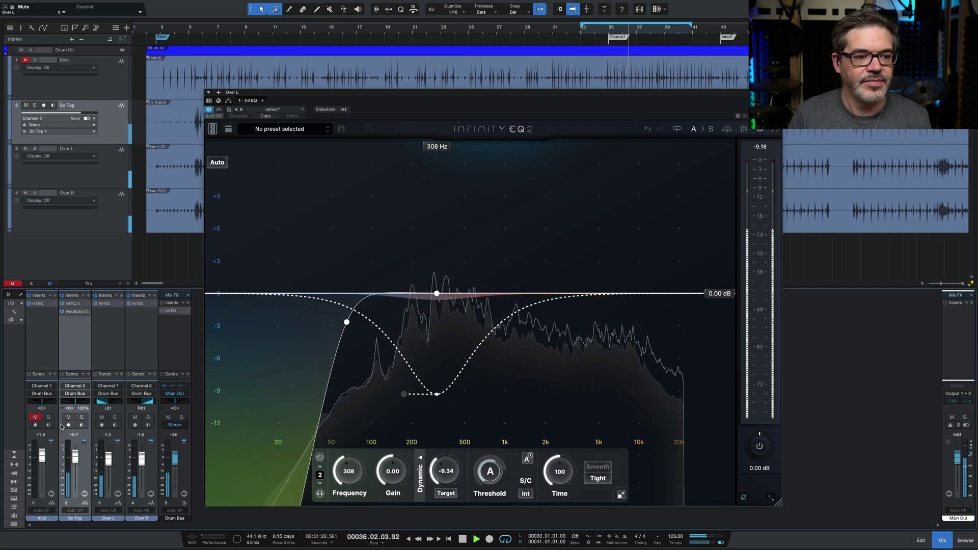
{"action": "left_click", "coordinate": [34, 418]}
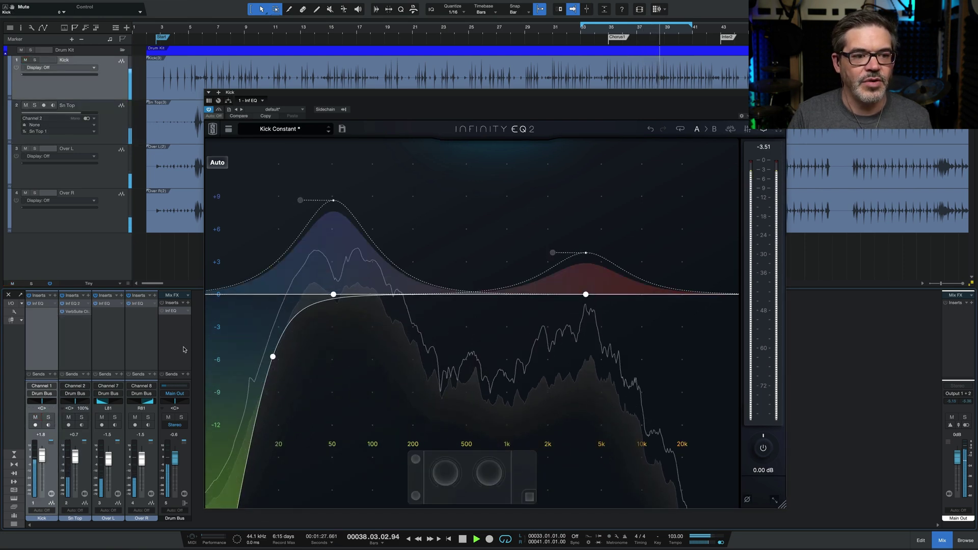
- Open the Drum Bus EQ and toggle it on and off to hear its 1.82 kHz dynamic dip
{"action": "left_click", "coordinate": [172, 312]}
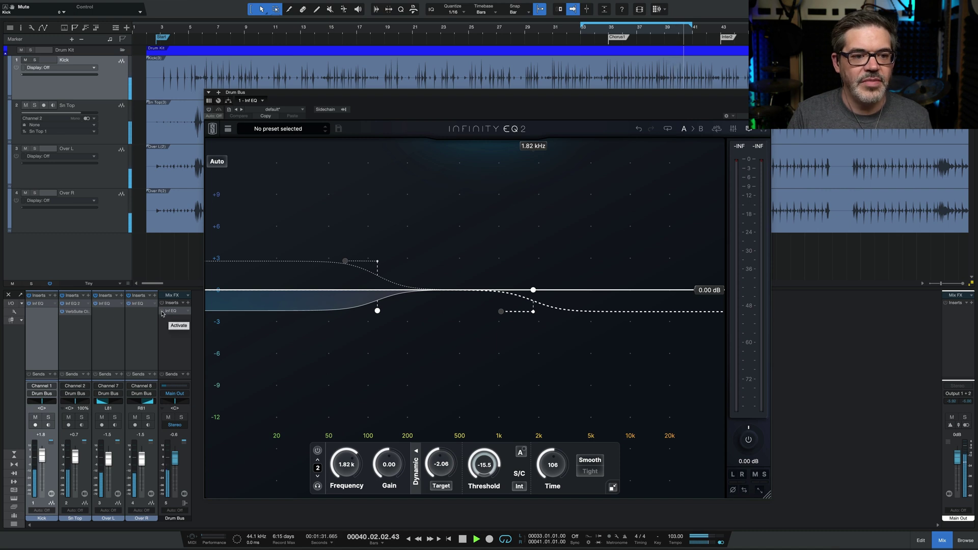
{"action": "left_click", "coordinate": [162, 311]}
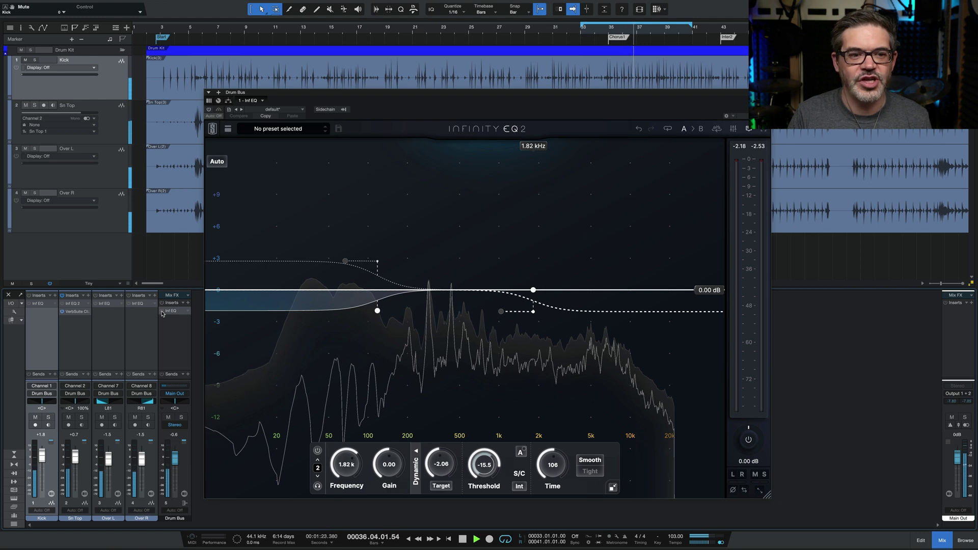
{"action": "left_click", "coordinate": [162, 310]}
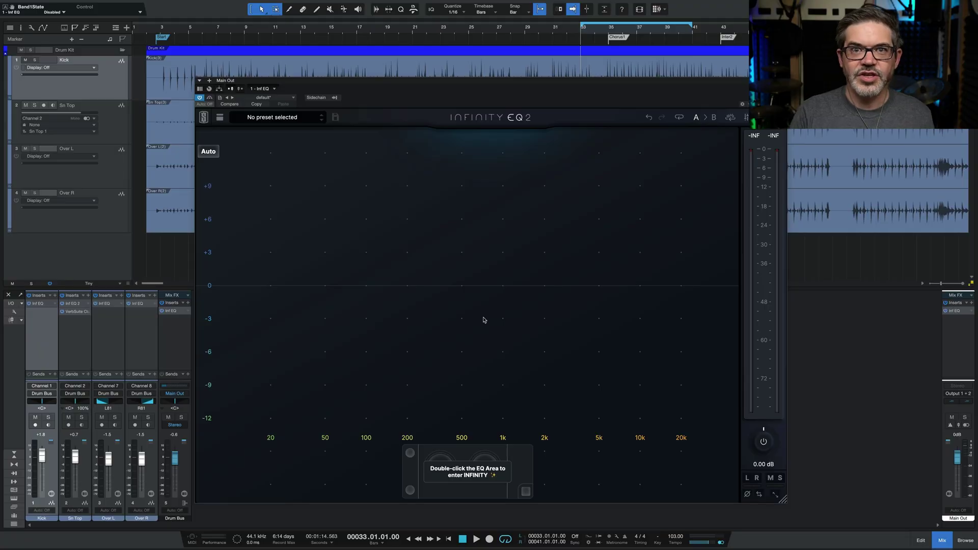
- Add a band-pass band at 733 Hz, 15.7 st wide, with steeper slopes
{"action": "double_click", "coordinate": [472, 287]}
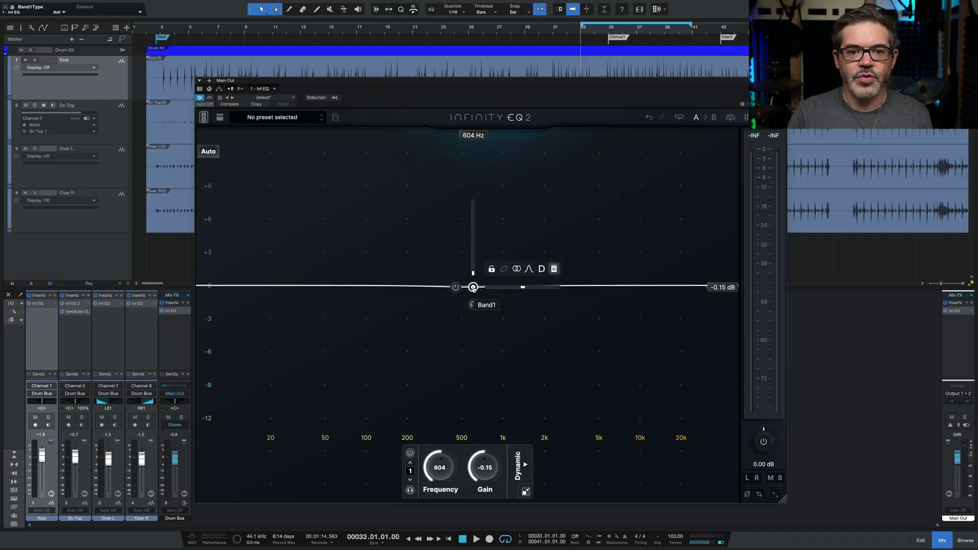
{"action": "left_click", "coordinate": [529, 269]}
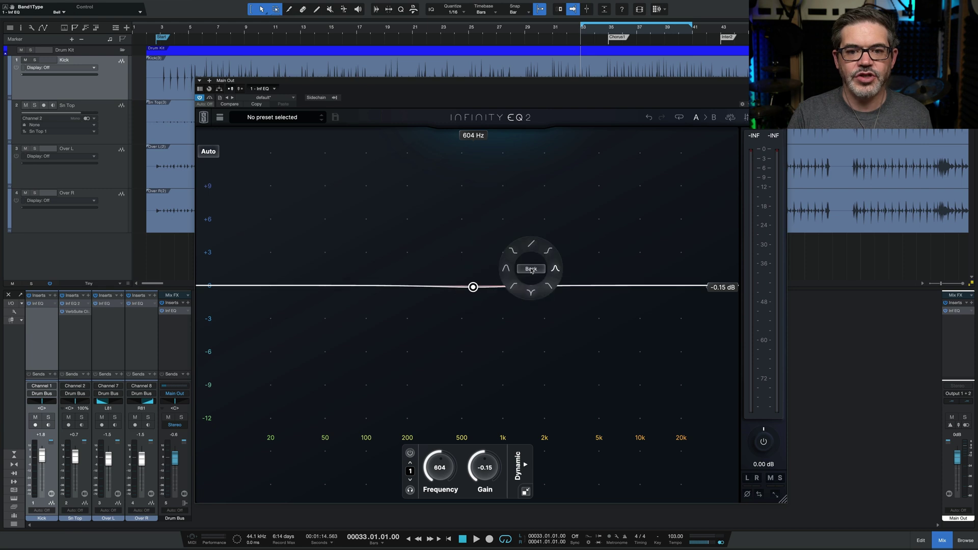
{"action": "left_click", "coordinate": [507, 272]}
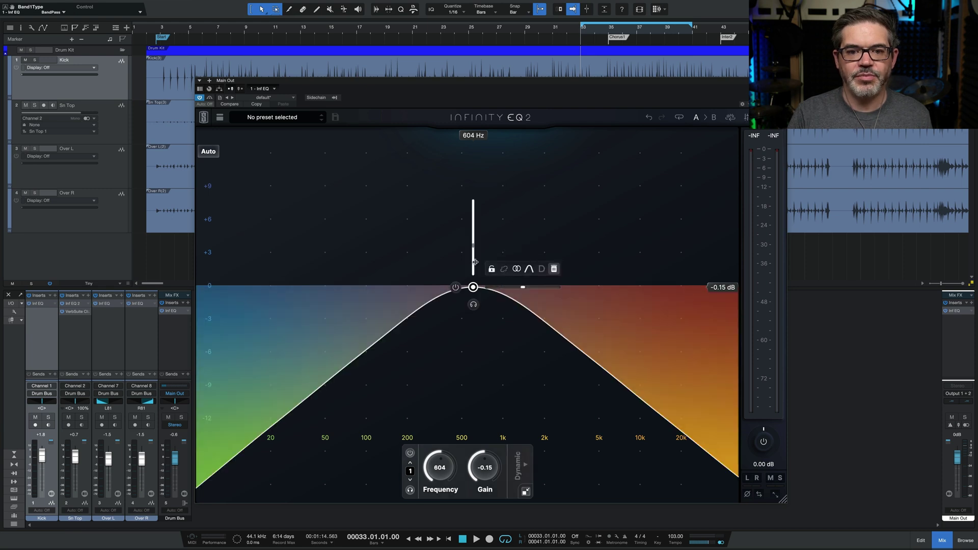
{"action": "mouse_move", "coordinate": [475, 262]}
{"action": "left_mouse_down"}
{"action": "mouse_move", "coordinate": [513, 262]}
{"action": "mouse_move", "coordinate": [485, 262]}
{"action": "left_mouse_up"}
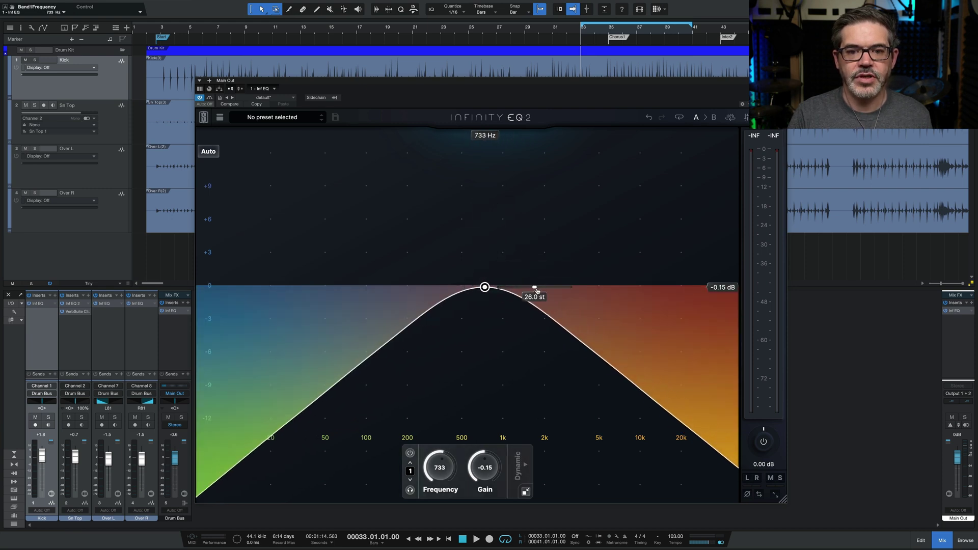
{"action": "mouse_move", "coordinate": [537, 291]}
{"action": "left_mouse_down"}
{"action": "mouse_move", "coordinate": [549, 290]}
{"action": "mouse_move", "coordinate": [524, 288]}
{"action": "left_mouse_up"}
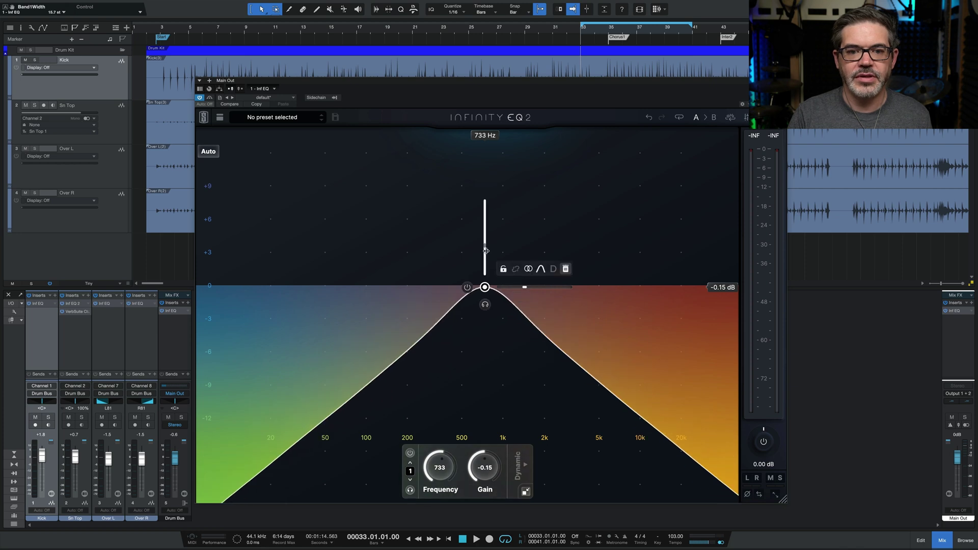
{"action": "mouse_move", "coordinate": [485, 250]}
{"action": "left_mouse_down"}
{"action": "mouse_move", "coordinate": [485, 285]}
{"action": "mouse_move", "coordinate": [485, 229]}
{"action": "mouse_move", "coordinate": [485, 245]}
{"action": "left_mouse_up"}
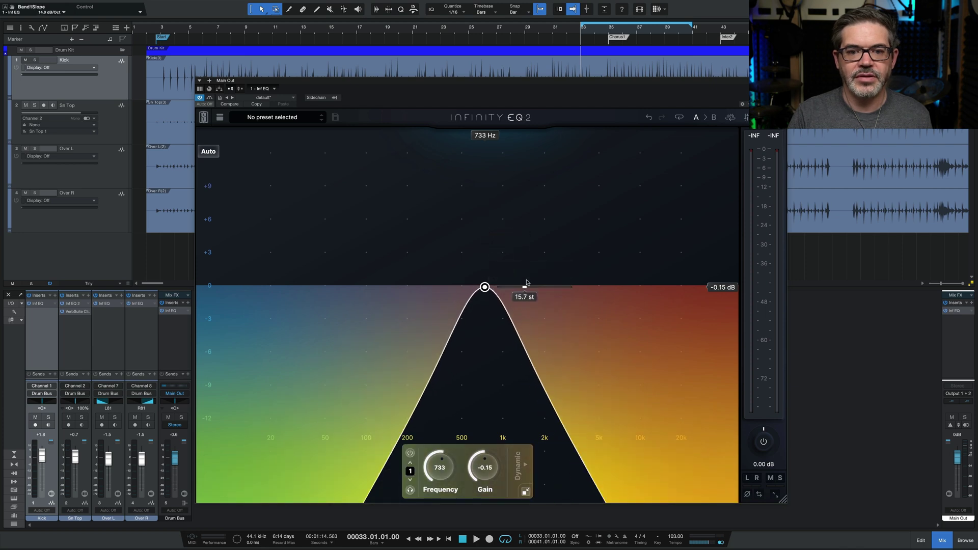
- Turn the band into a notch widened to 31.0 st with steeper slopes, gain about +4.89 dB
{"action": "mouse_move", "coordinate": [526, 284]}
{"action": "left_mouse_down"}
{"action": "mouse_move", "coordinate": [529, 258]}
{"action": "mouse_move", "coordinate": [536, 280]}
{"action": "left_mouse_up"}
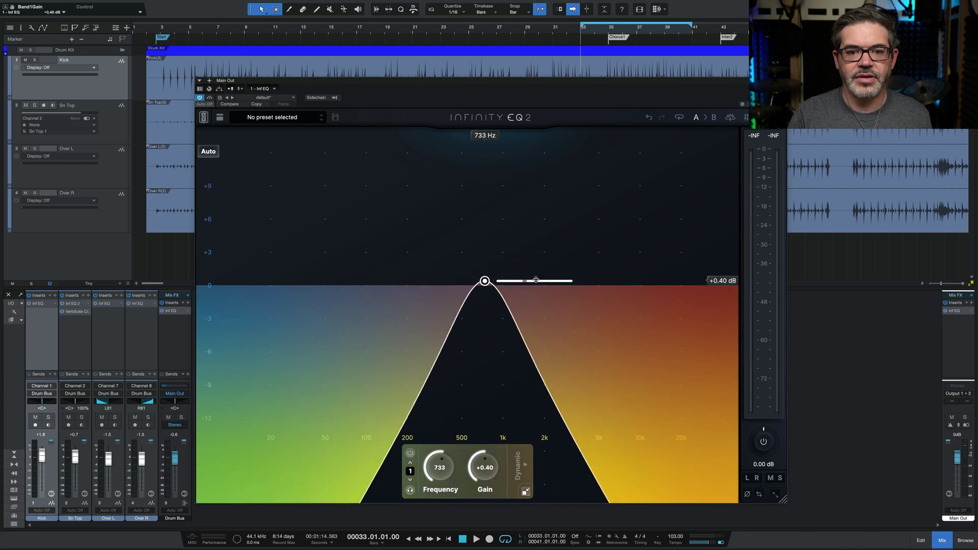
{"action": "left_click", "coordinate": [541, 263]}
{"action": "left_click", "coordinate": [540, 282]}
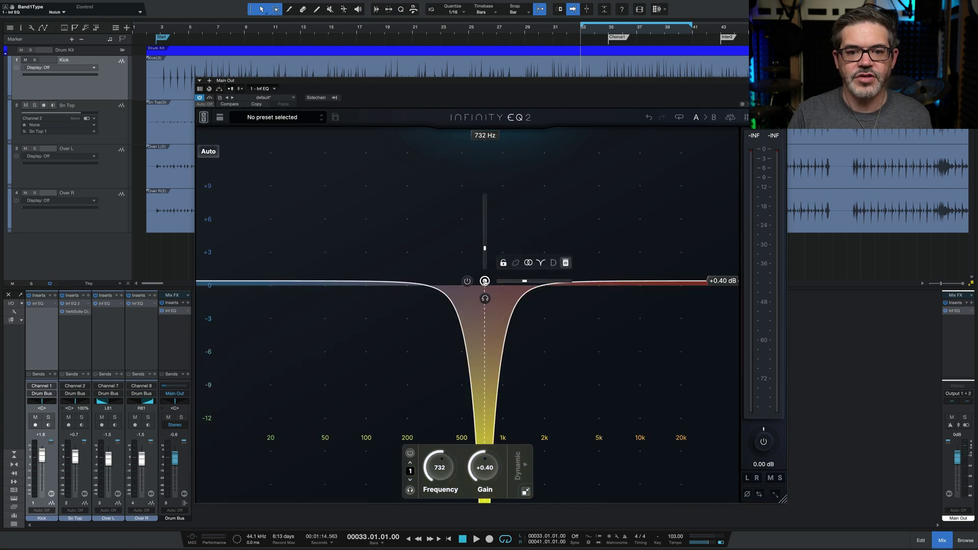
{"action": "left_click", "coordinate": [565, 263]}
{"action": "mouse_move", "coordinate": [525, 281]}
{"action": "left_mouse_down"}
{"action": "mouse_move", "coordinate": [557, 284]}
{"action": "mouse_move", "coordinate": [539, 283]}
{"action": "left_mouse_up"}
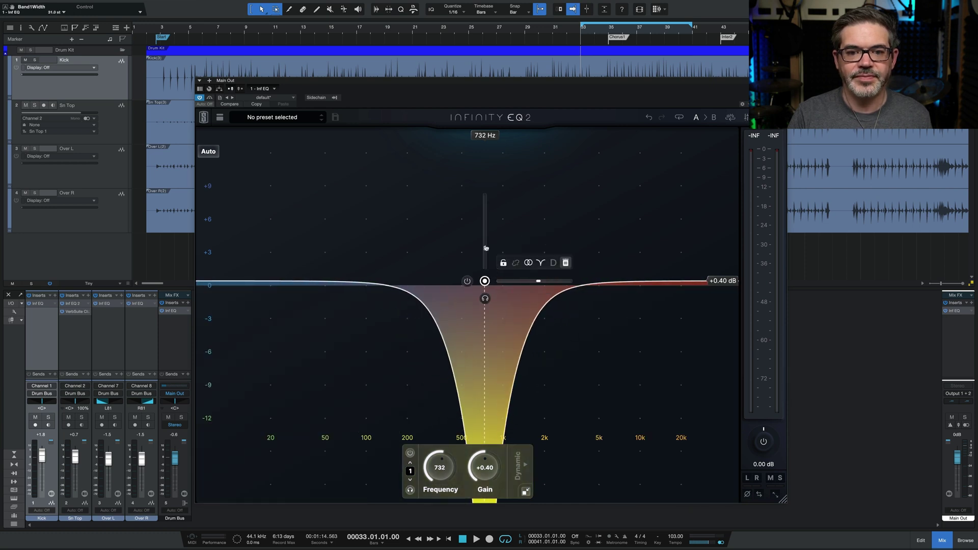
{"action": "mouse_move", "coordinate": [486, 248]}
{"action": "left_mouse_down"}
{"action": "mouse_move", "coordinate": [488, 262]}
{"action": "mouse_move", "coordinate": [489, 241]}
{"action": "left_mouse_up"}
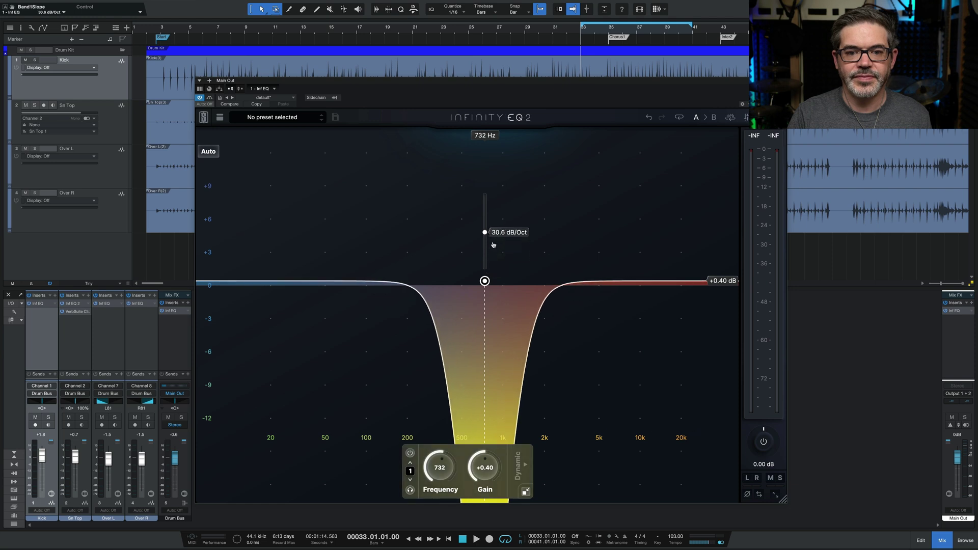
{"action": "mouse_move", "coordinate": [544, 288]}
{"action": "left_mouse_down"}
{"action": "mouse_move", "coordinate": [544, 239]}
{"action": "mouse_move", "coordinate": [551, 274]}
{"action": "left_mouse_up"}
- Change the band into a tilt of about +8.4 dB pivoting at 413 Hz
{"action": "left_click", "coordinate": [541, 258]}
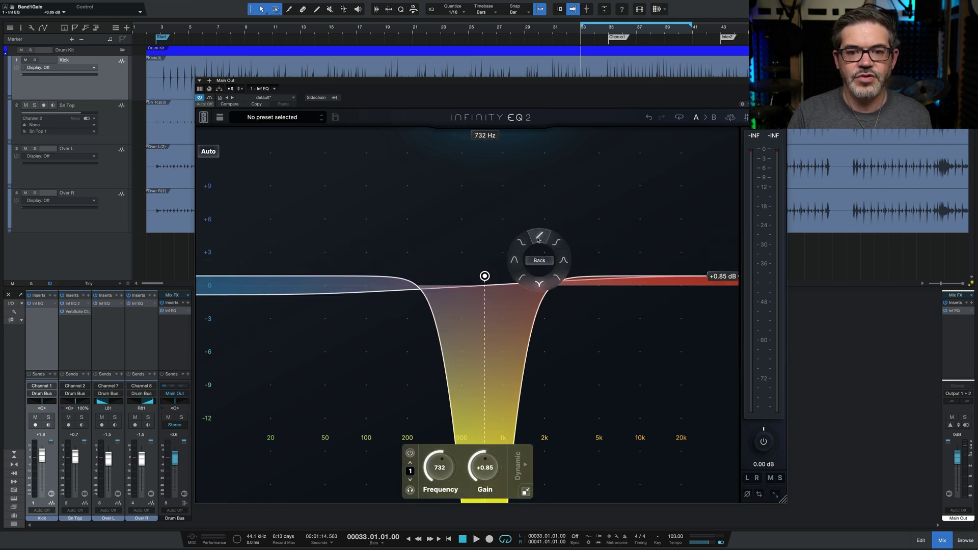
{"action": "left_click", "coordinate": [534, 279]}
{"action": "mouse_move", "coordinate": [485, 282]}
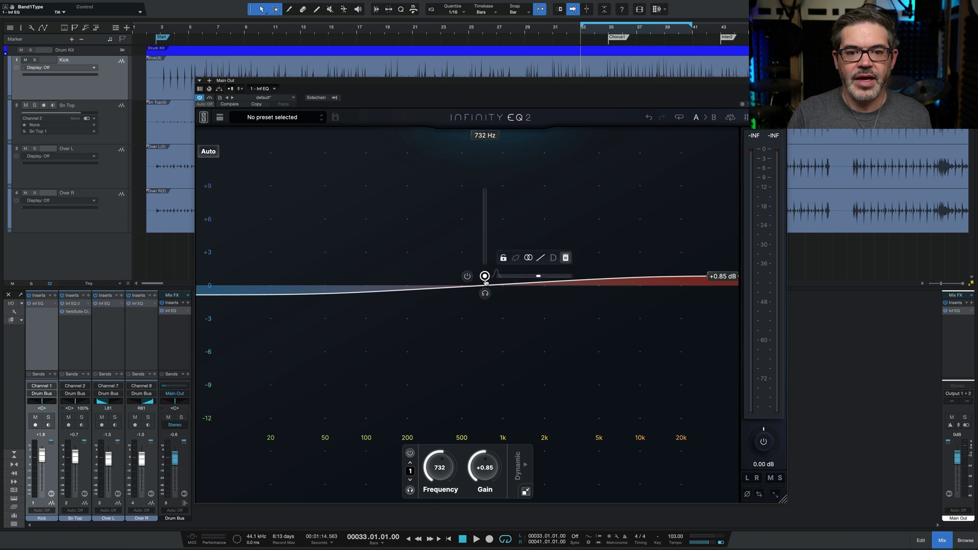
{"action": "left_click_drag", "start_coordinate": [514, 277], "coordinate": [576, 209]}
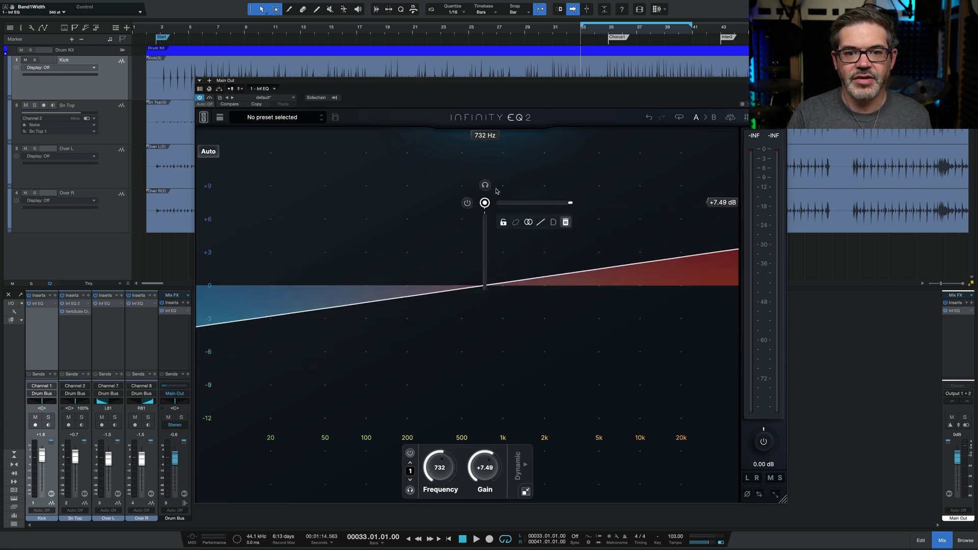
{"action": "mouse_move", "coordinate": [483, 234]}
{"action": "left_mouse_down"}
{"action": "mouse_move", "coordinate": [350, 240]}
{"action": "mouse_move", "coordinate": [564, 249]}
{"action": "mouse_move", "coordinate": [447, 251]}
{"action": "mouse_move", "coordinate": [485, 252]}
{"action": "left_mouse_up"}
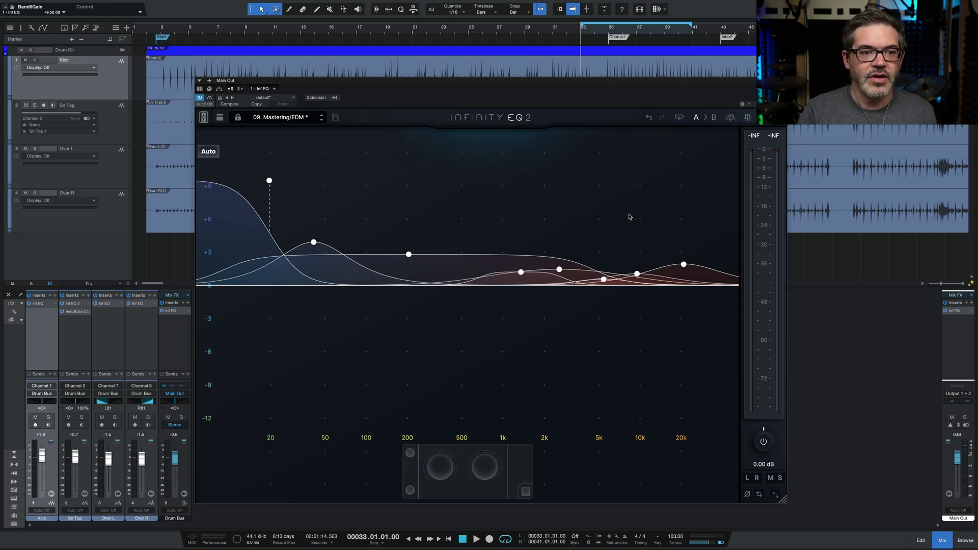
- Enable Global Curve in the display options to show the combined EQ curve
{"action": "left_click", "coordinate": [746, 118]}
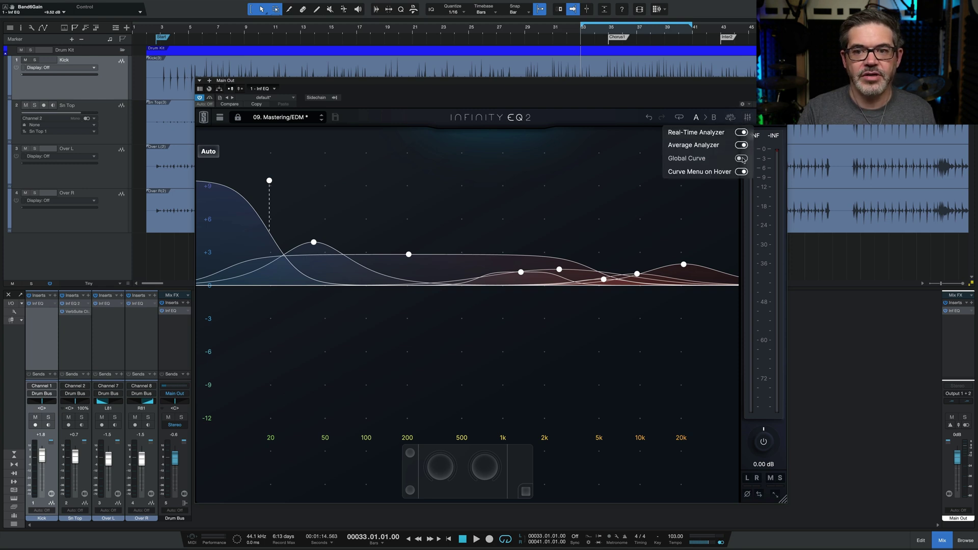
{"action": "left_click", "coordinate": [742, 158]}
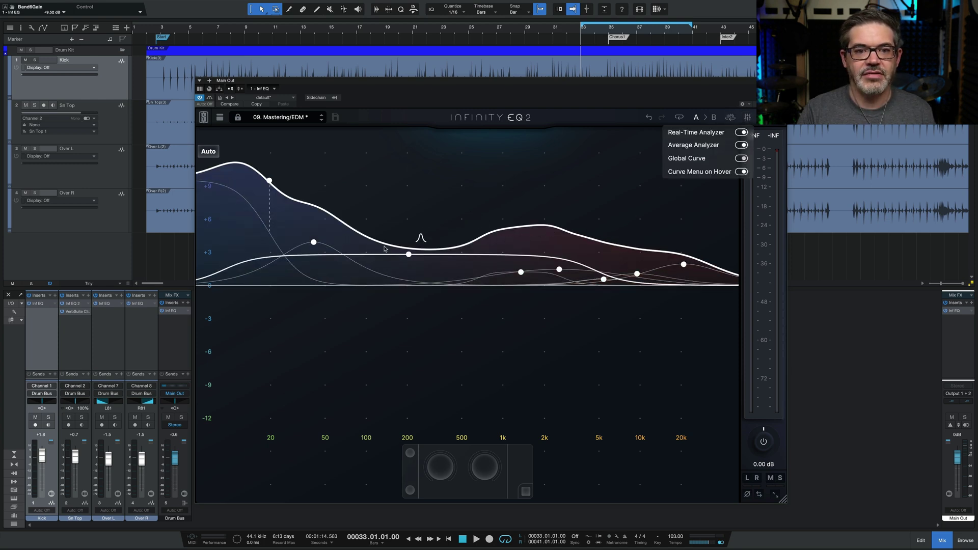
{"action": "mouse_move", "coordinate": [269, 180]}
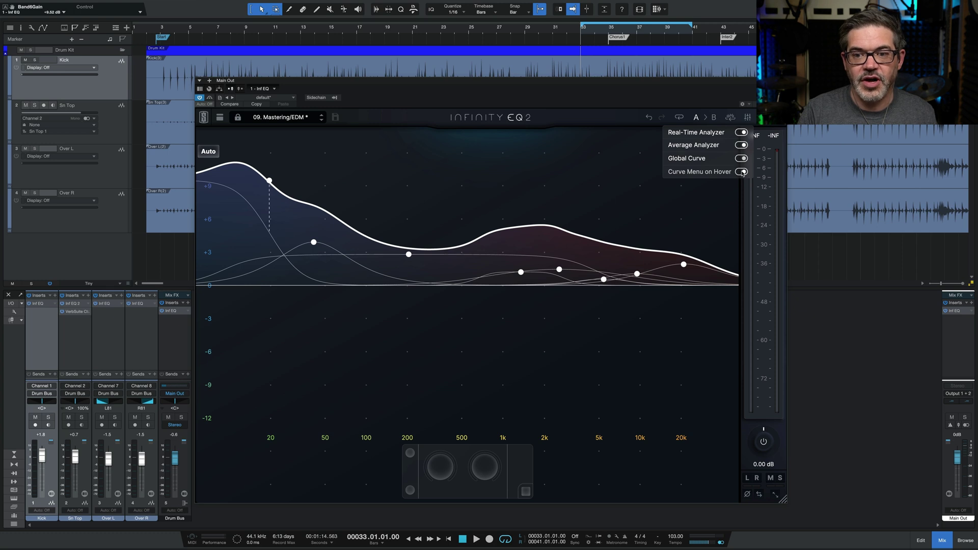
{"action": "mouse_move", "coordinate": [406, 254]}
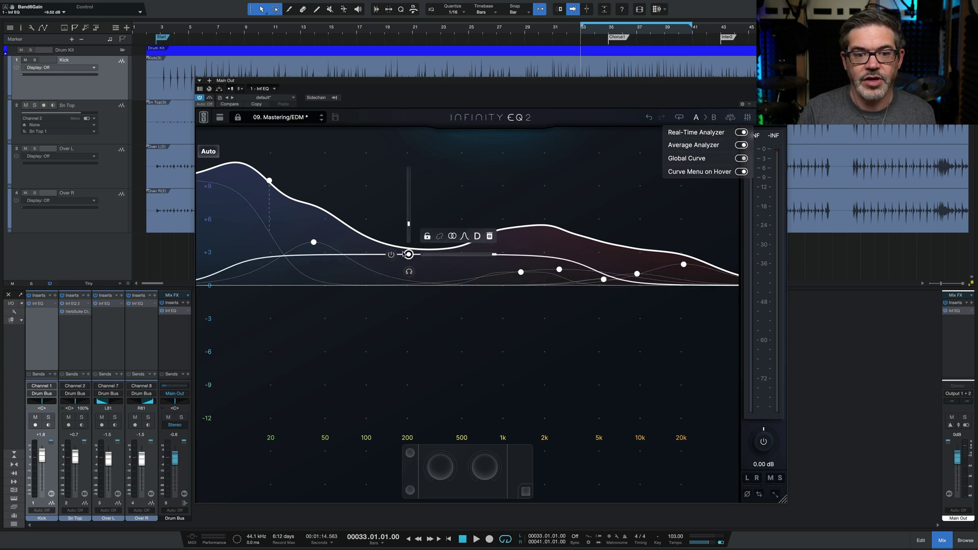
{"action": "mouse_move", "coordinate": [314, 248]}
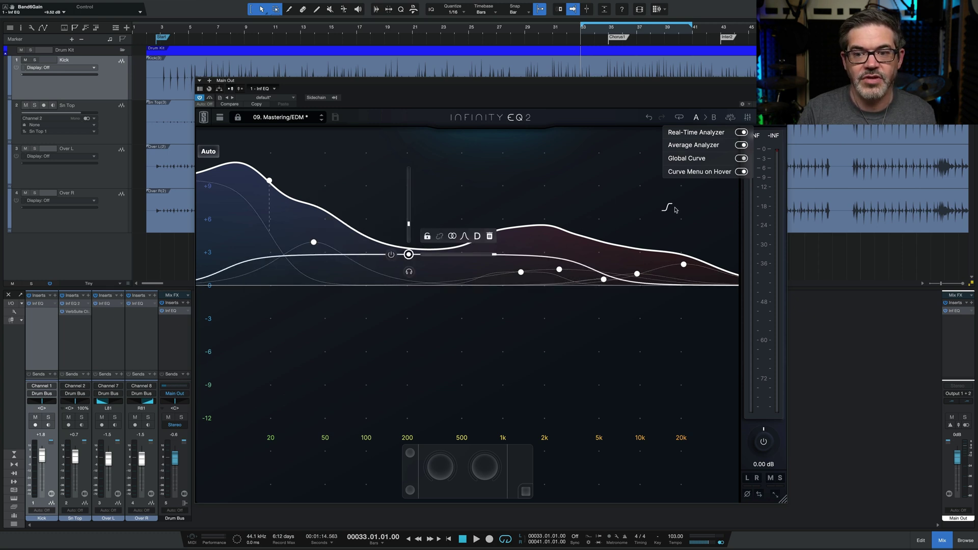
- Turn off Curve Menu on Hover, then select the 200 Hz and 41.3 Hz bands
{"action": "left_click", "coordinate": [741, 171]}
{"action": "left_click", "coordinate": [408, 255]}
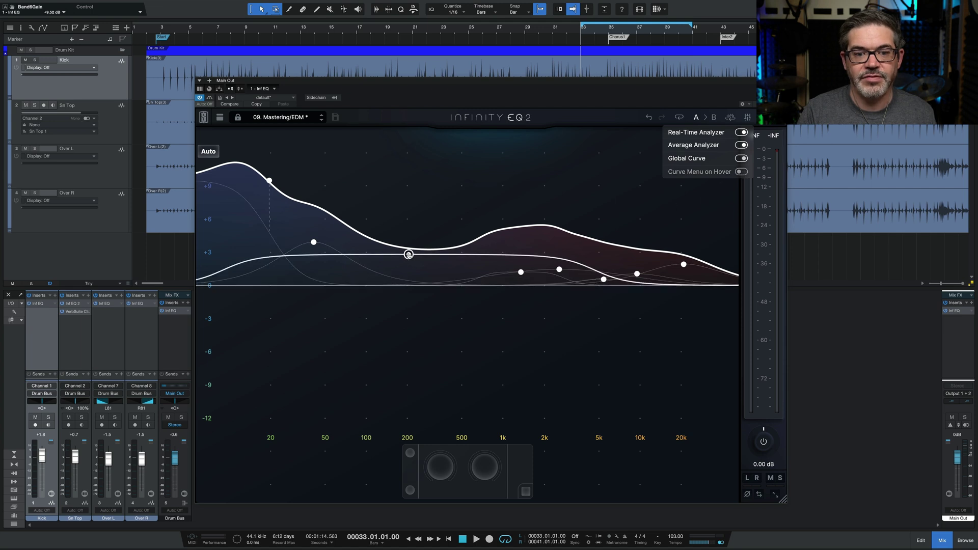
{"action": "left_click", "coordinate": [313, 242]}
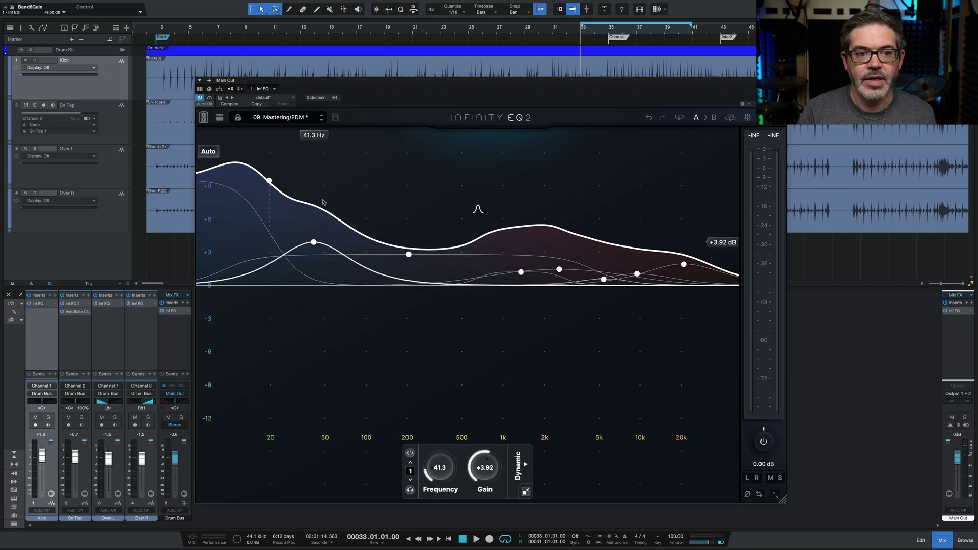
- Select the lowest band near 20 Hz and boost it to about +24.6 dB
{"action": "left_click", "coordinate": [207, 152]}
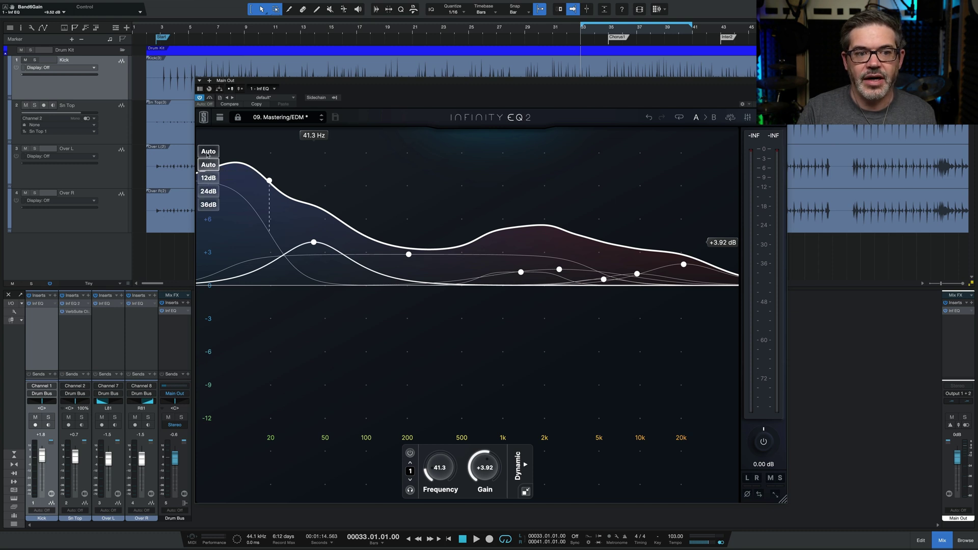
{"action": "left_click", "coordinate": [207, 154]}
{"action": "left_click", "coordinate": [268, 180]}
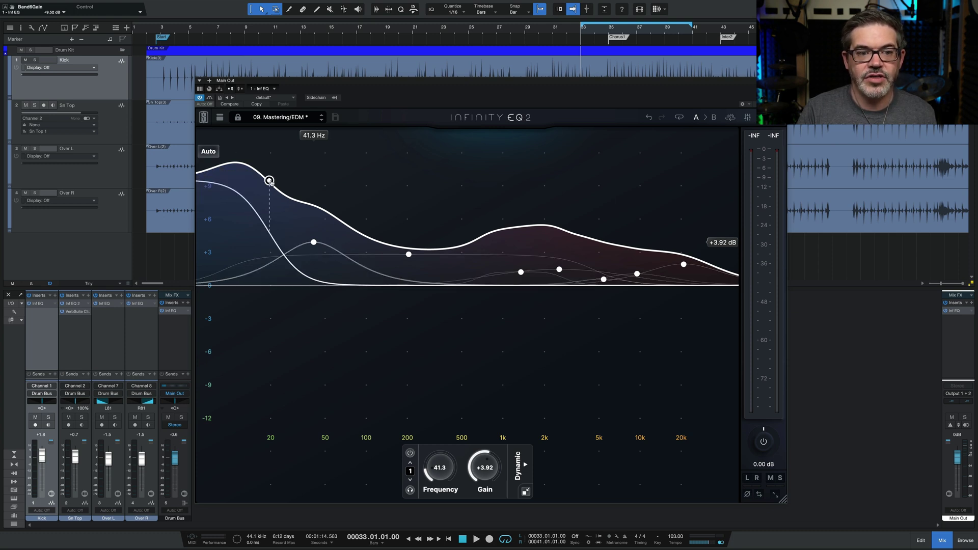
{"action": "left_click_drag", "start_coordinate": [293, 181], "coordinate": [351, 3]}
{"action": "scroll", "coordinate": [344, 193], "scroll_direction": "down", "scroll_amount": 10}
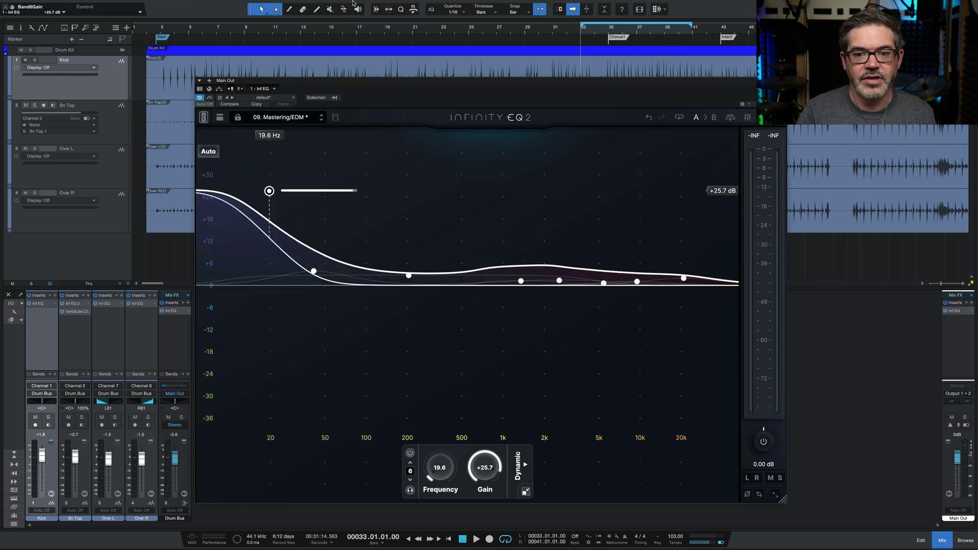
{"action": "scroll", "coordinate": [344, 193], "scroll_direction": "up", "scroll_amount": 1}
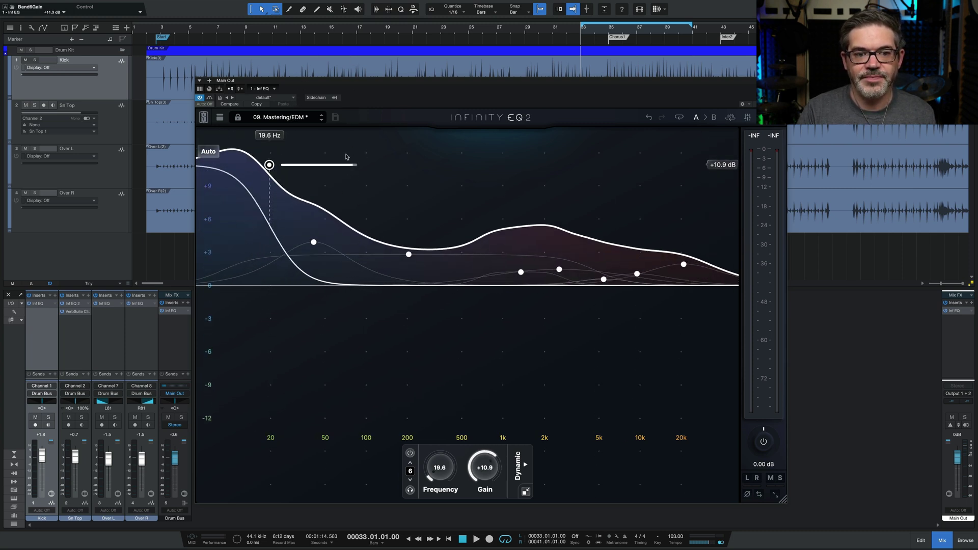
- Fix the graph's display range at ±24 dB and set the 20.9 Hz band to −3.64 dB
{"action": "left_click", "coordinate": [209, 151]}
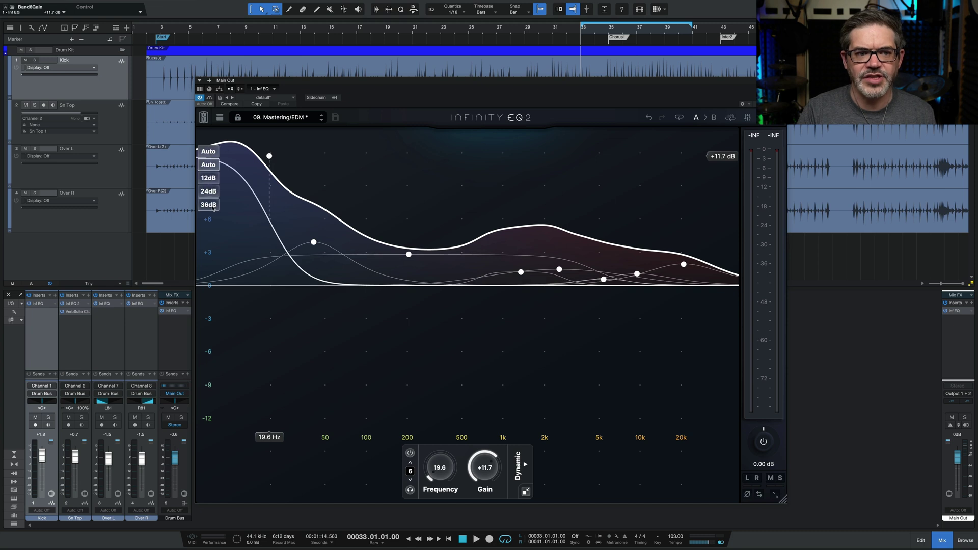
{"action": "left_click", "coordinate": [209, 197]}
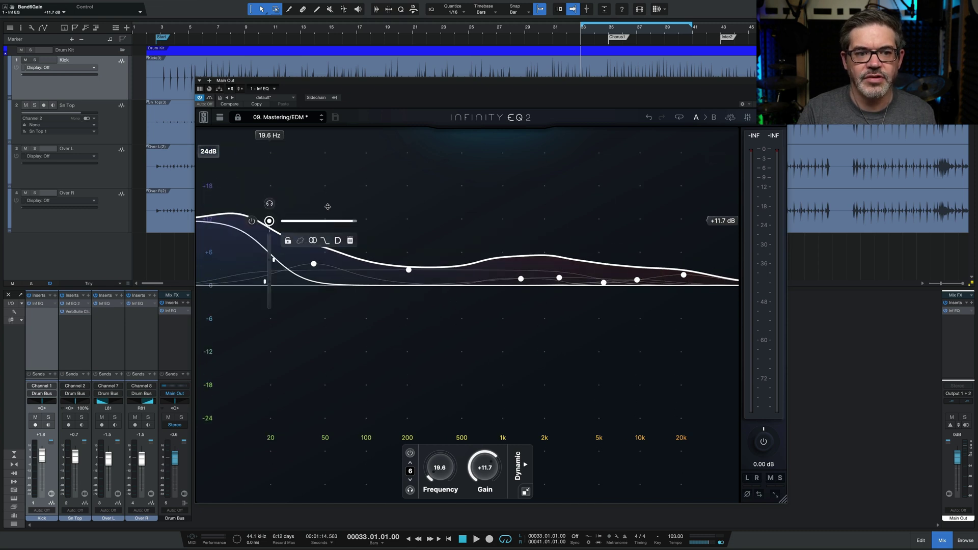
{"action": "left_click_drag", "start_coordinate": [328, 207], "coordinate": [273, 305]}
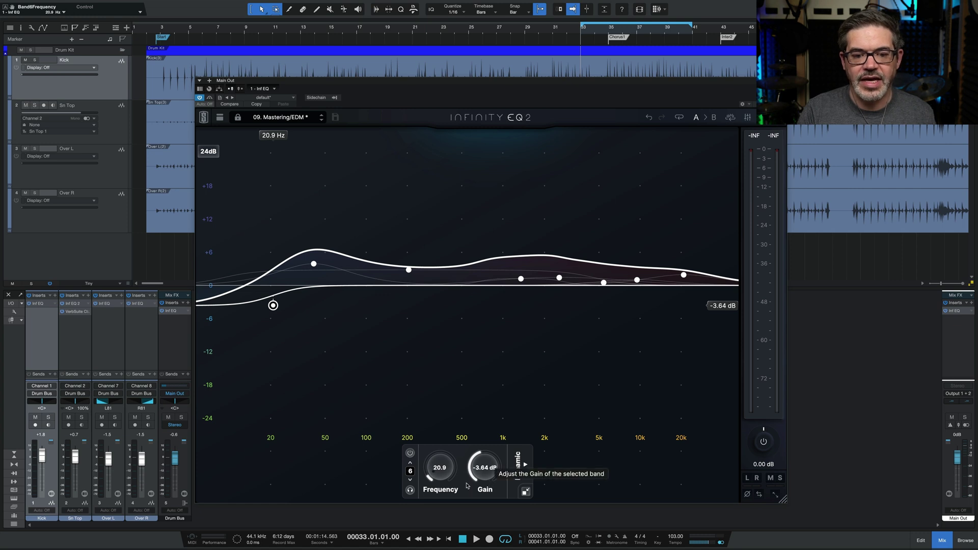
- Make band 4 at 20.8 kHz a dynamic band and collapse the band control panel
{"action": "left_click", "coordinate": [409, 480]}
{"action": "left_click", "coordinate": [410, 480]}
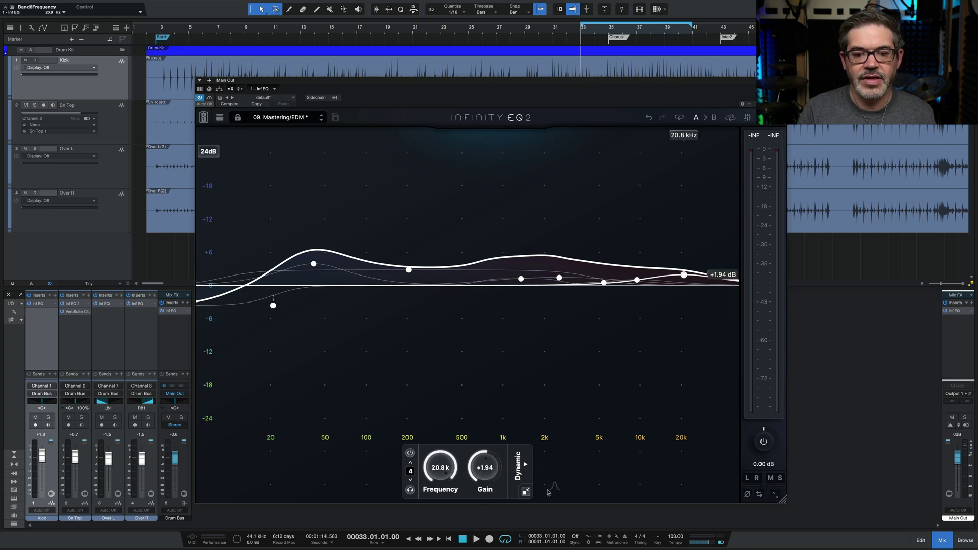
{"action": "left_click", "coordinate": [522, 471]}
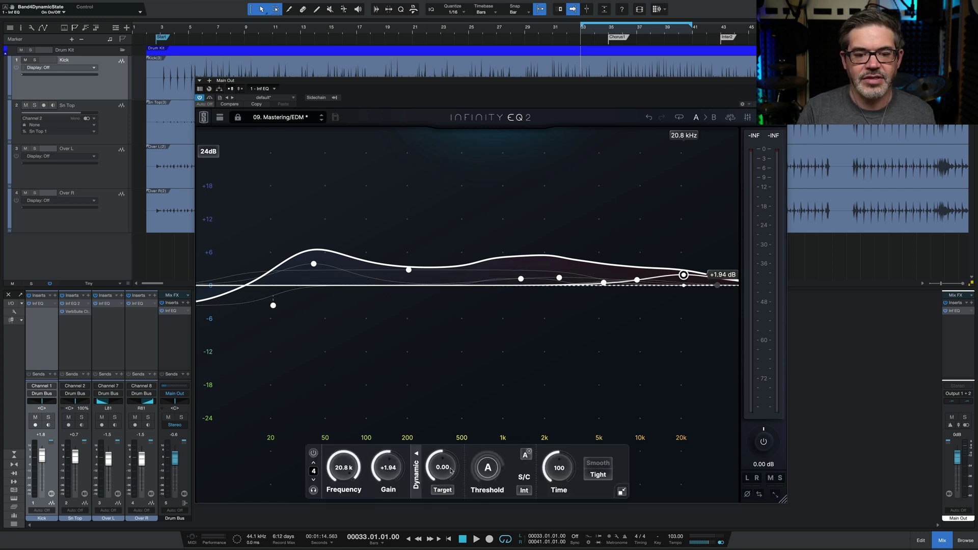
{"action": "left_click", "coordinate": [622, 491]}
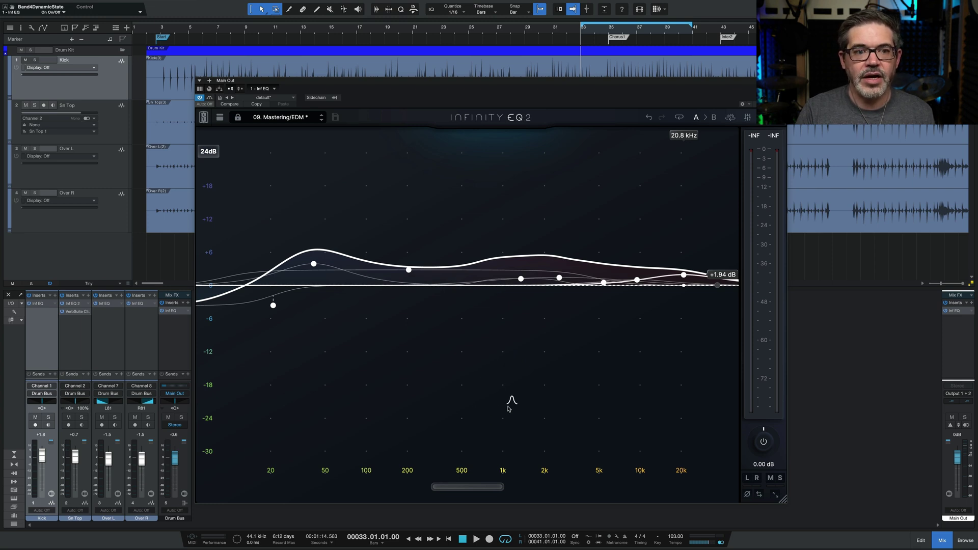
- Resize the Infinity EQ window, resetting to 100% scale, then trying about 181% and 106%
{"action": "mouse_move", "coordinate": [492, 489]}
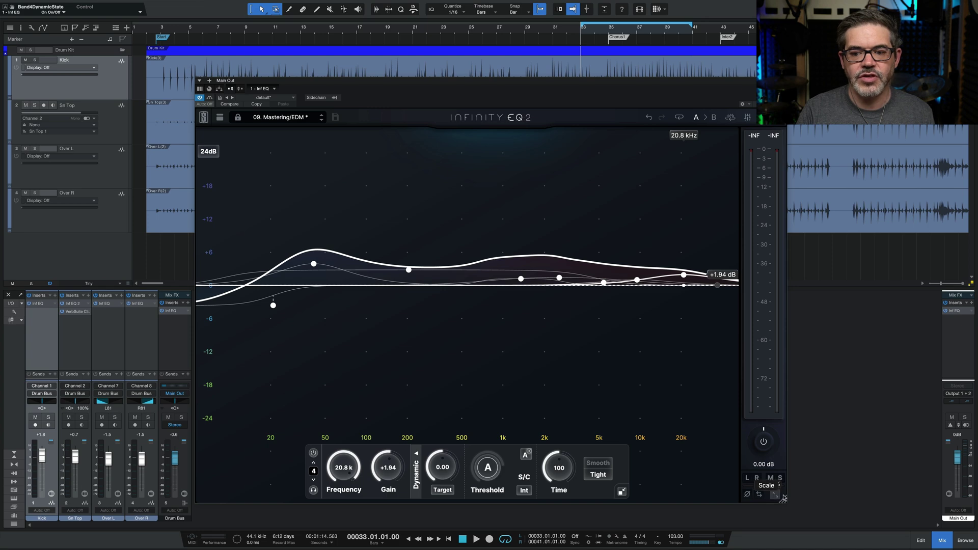
{"action": "left_click_drag", "start_coordinate": [774, 497], "coordinate": [602, 401]}
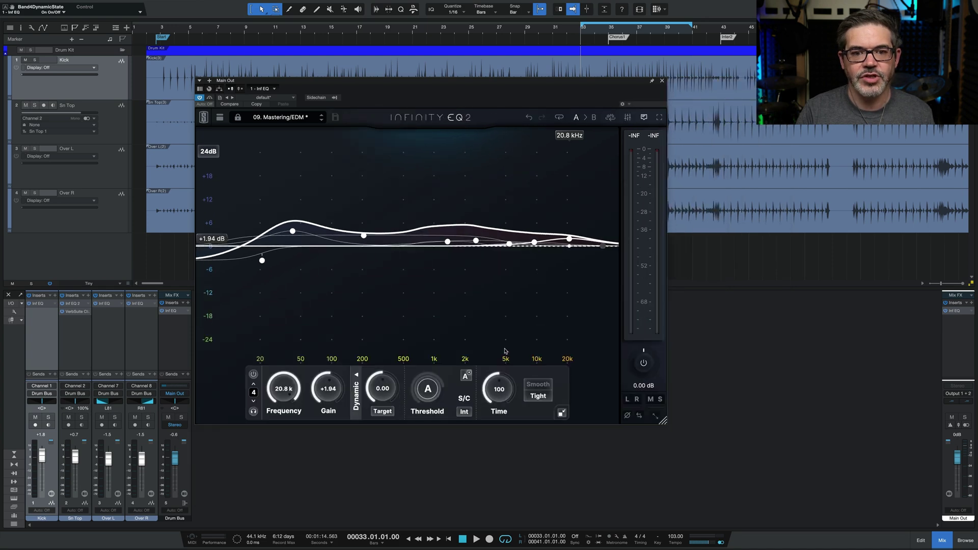
{"action": "left_click_drag", "start_coordinate": [663, 421], "coordinate": [657, 456]}
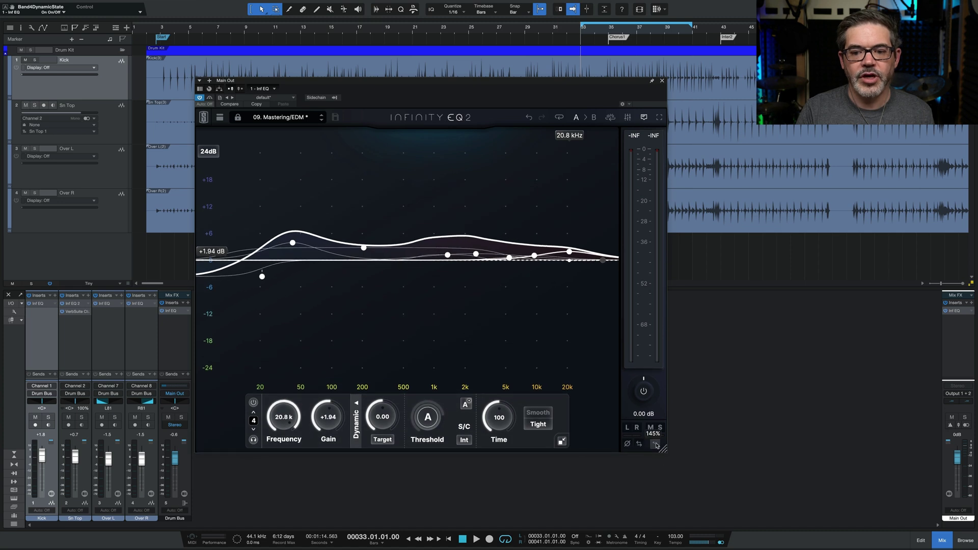
{"action": "left_click", "coordinate": [655, 446]}
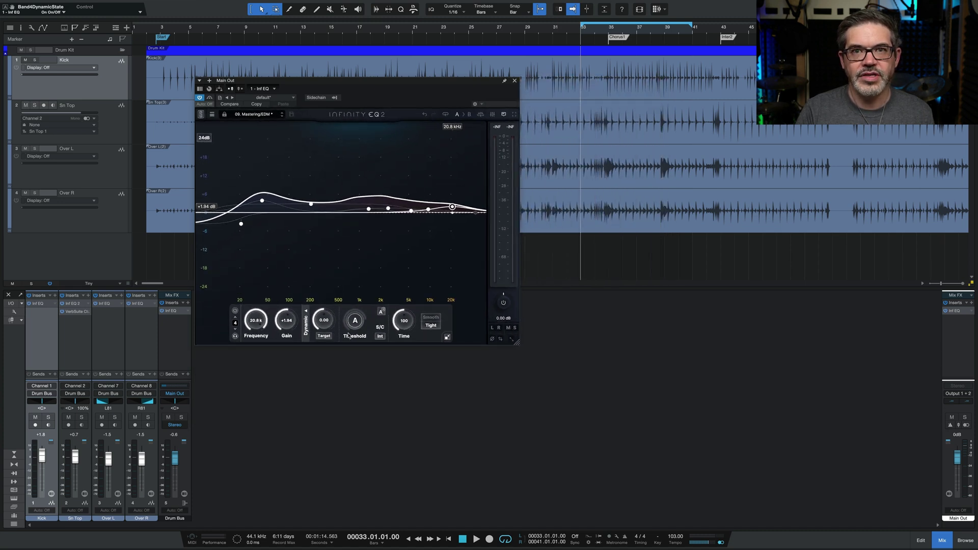
{"action": "left_click_drag", "start_coordinate": [513, 342], "coordinate": [757, 520]}
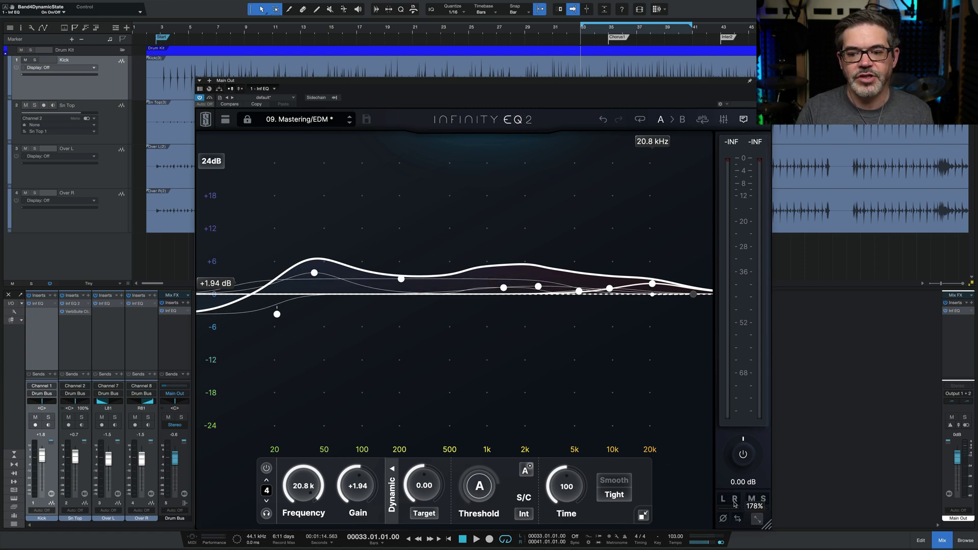
{"action": "left_click_drag", "start_coordinate": [759, 520], "coordinate": [444, 316]}
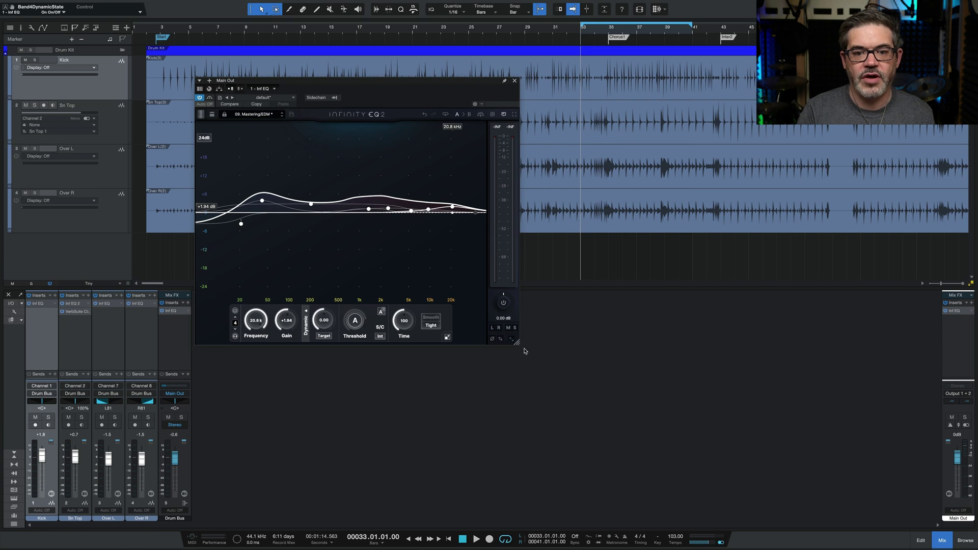
{"action": "left_click_drag", "start_coordinate": [524, 351], "coordinate": [845, 516]}
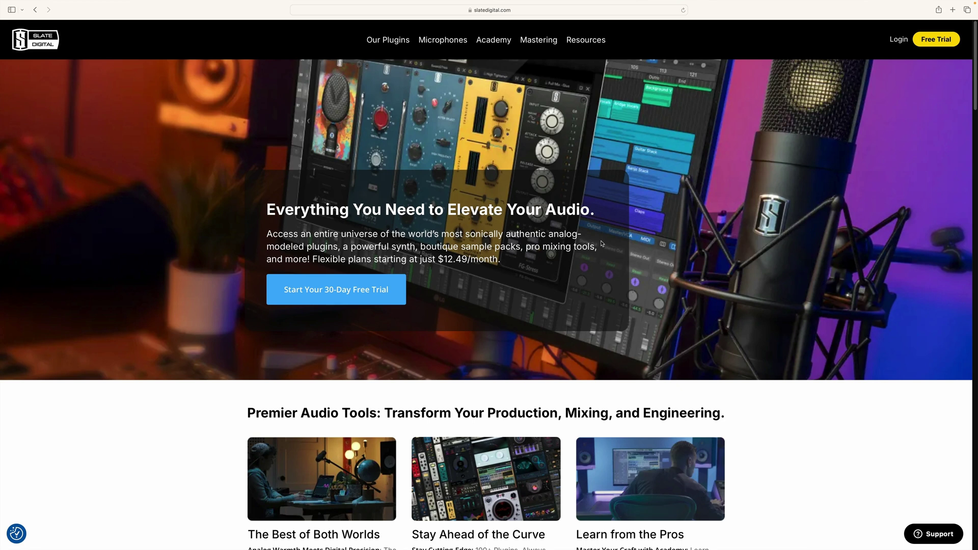
- Open Slate Digital's Pick Your Plan page and scroll through the bundle contents to the SSL Complete list
{"action": "left_click", "coordinate": [345, 295]}
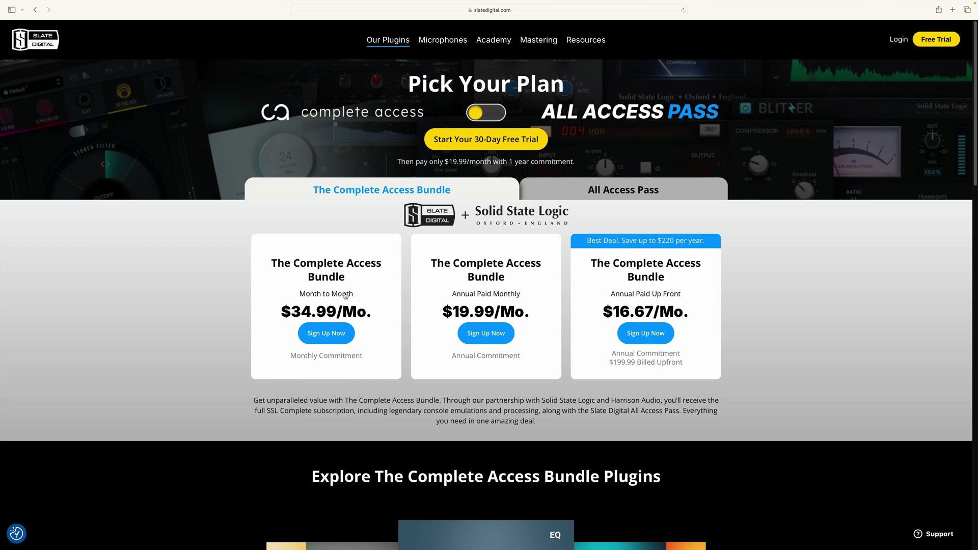
{"action": "scroll", "coordinate": [346, 295], "scroll_direction": "down", "scroll_amount": 5}
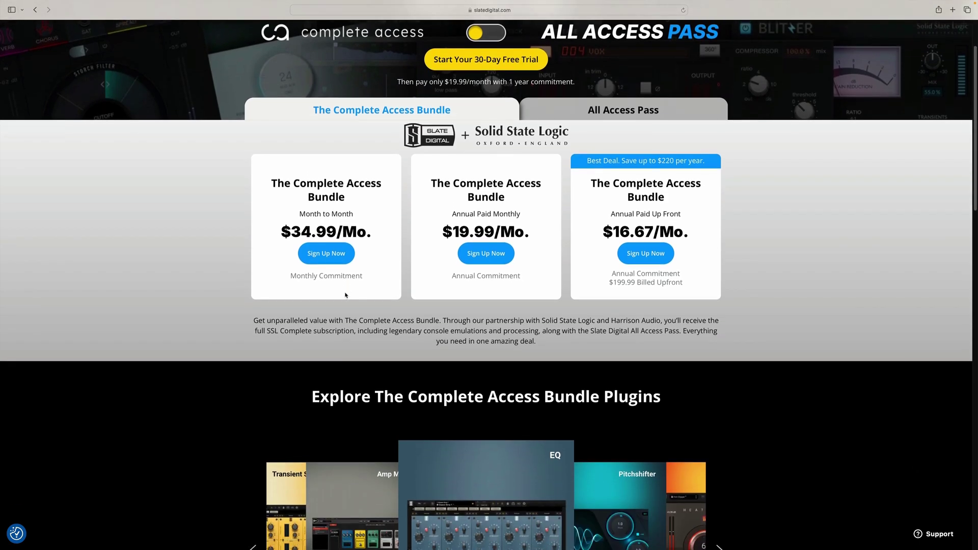
{"action": "scroll", "coordinate": [345, 295], "scroll_direction": "down", "scroll_amount": 3}
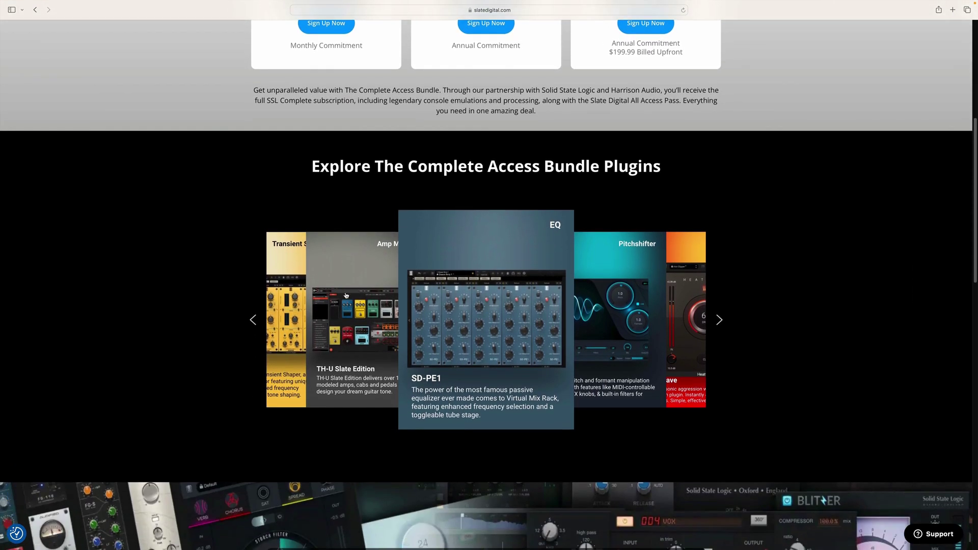
{"action": "scroll", "coordinate": [345, 294], "scroll_direction": "down", "scroll_amount": 7}
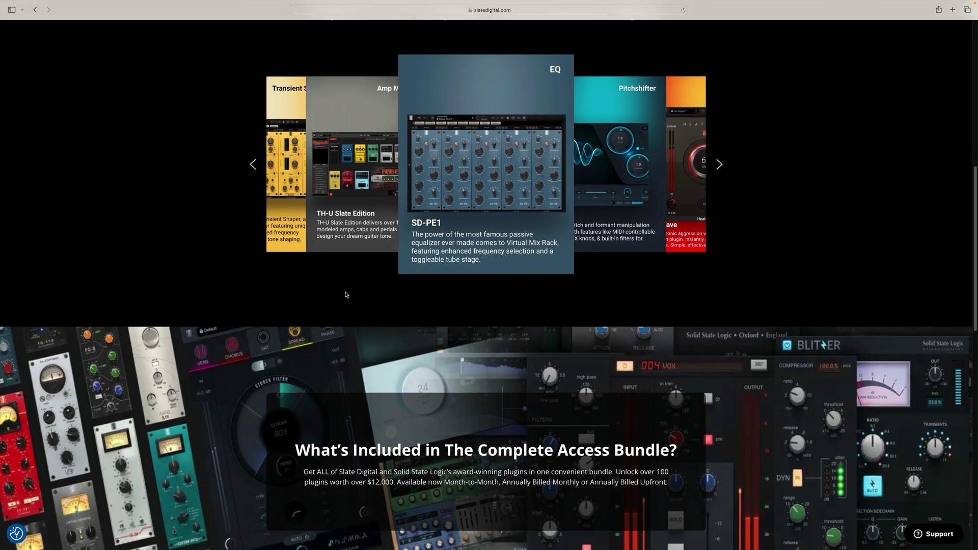
{"action": "scroll", "coordinate": [345, 293], "scroll_direction": "down", "scroll_amount": 4}
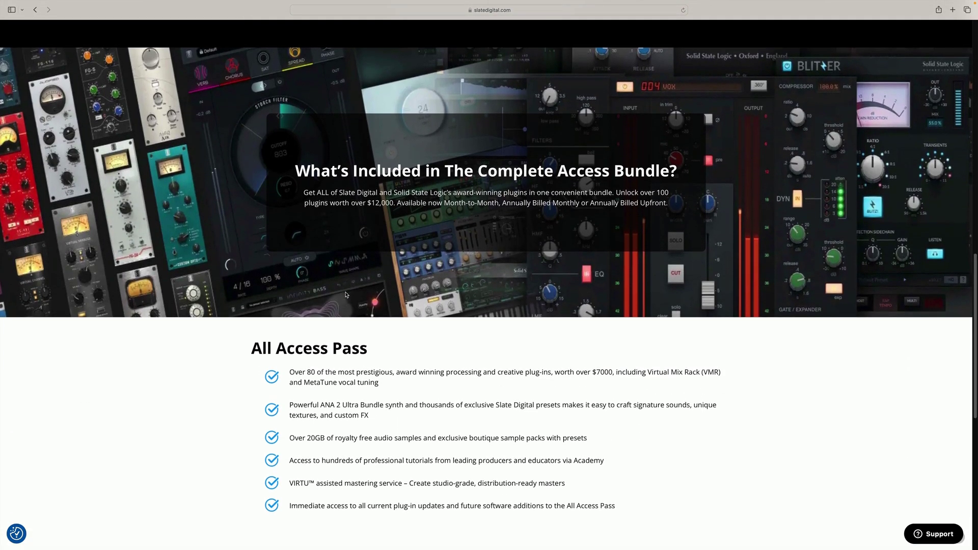
{"action": "scroll", "coordinate": [345, 293], "scroll_direction": "down", "scroll_amount": 5}
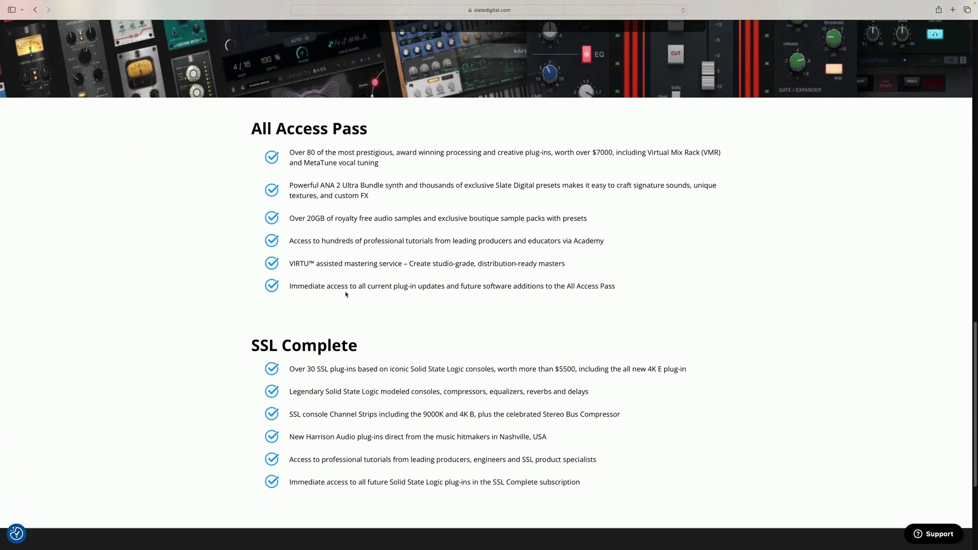
{"action": "scroll", "coordinate": [346, 291], "scroll_direction": "down", "scroll_amount": 2}
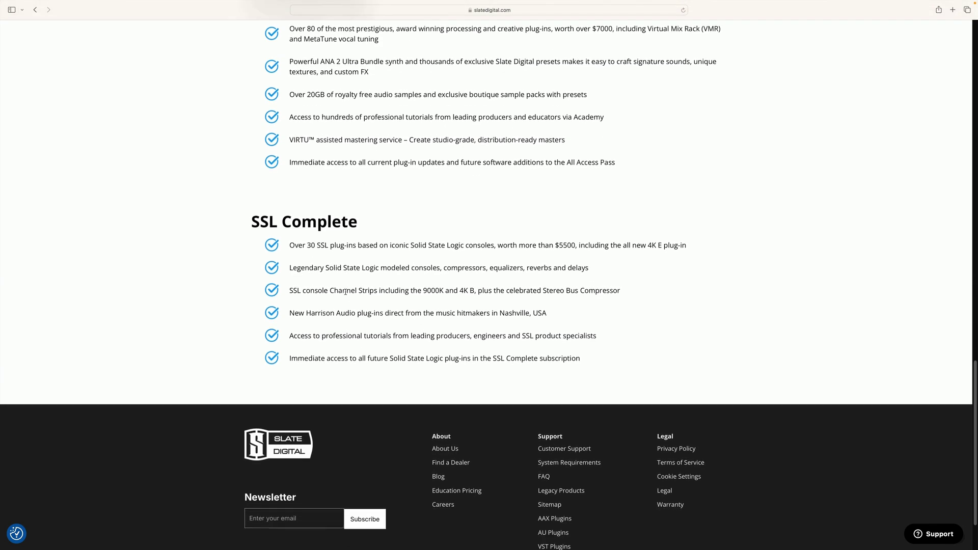